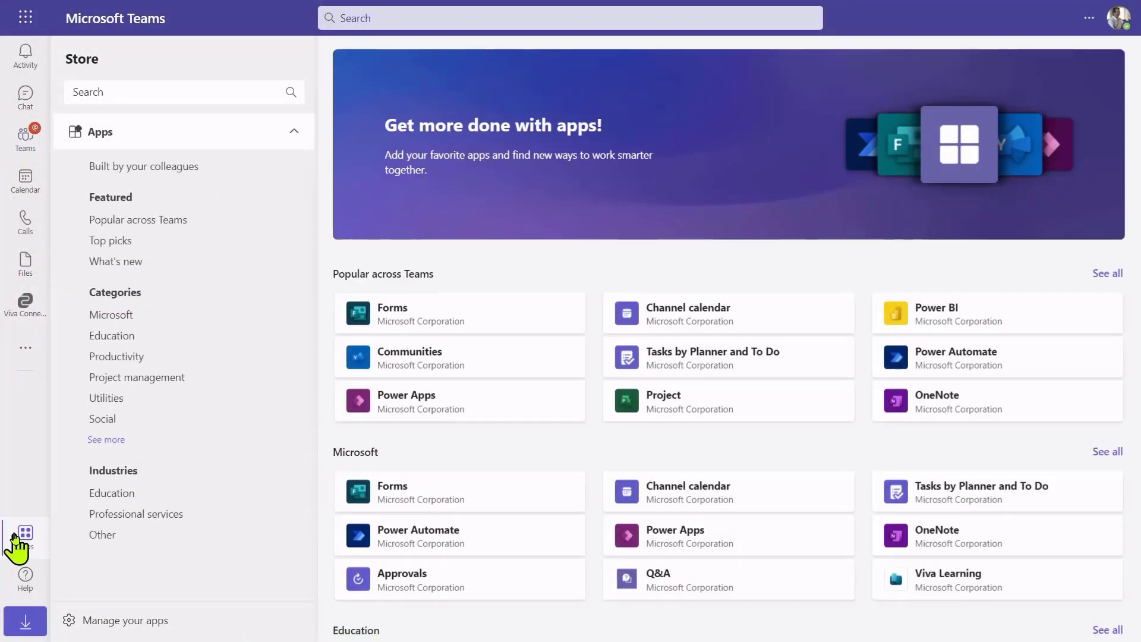
- Find the Math (Preview) app in the store's Education section and add it for personal use
{"action": "scroll", "coordinate": [832, 480], "scroll_direction": "down", "scroll_amount": 3}
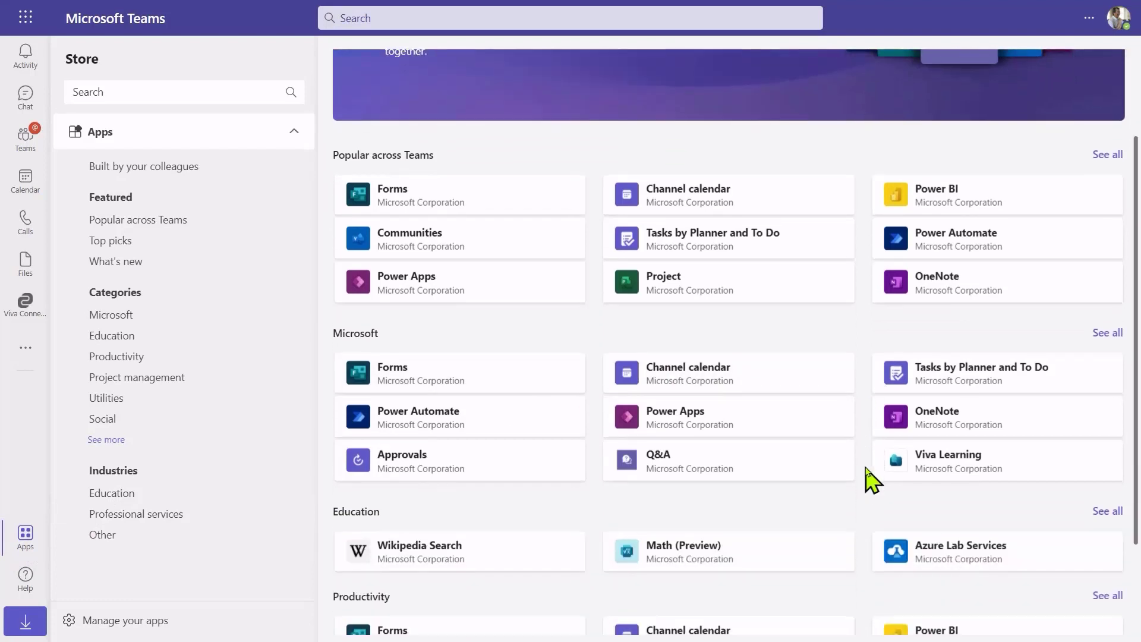
{"action": "scroll", "coordinate": [871, 480], "scroll_direction": "down", "scroll_amount": 1}
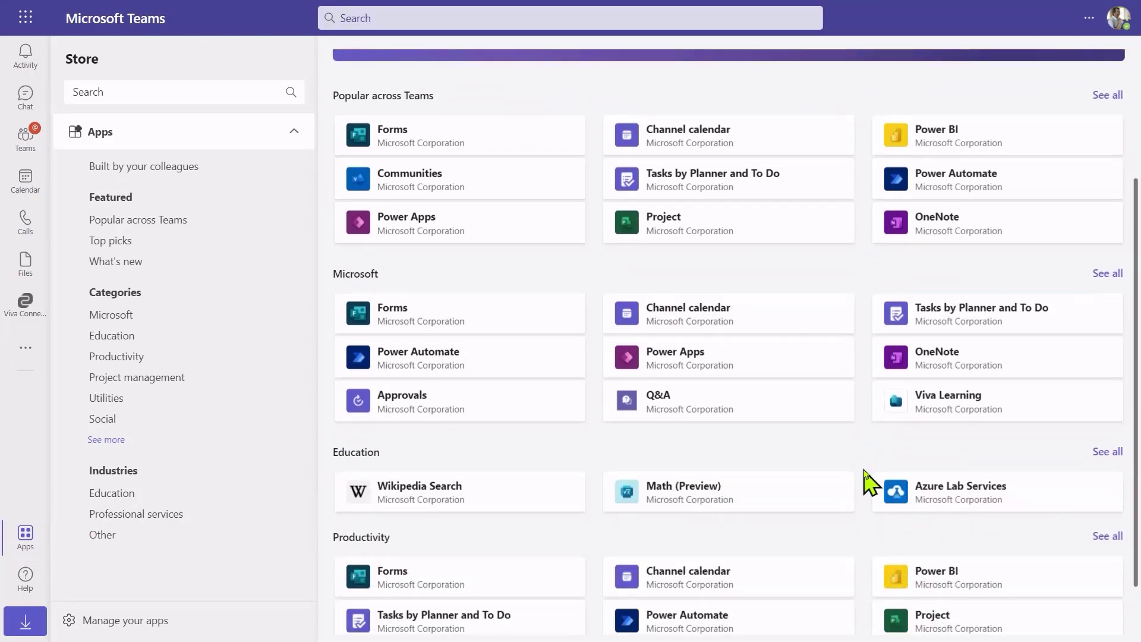
{"action": "left_click", "coordinate": [667, 509]}
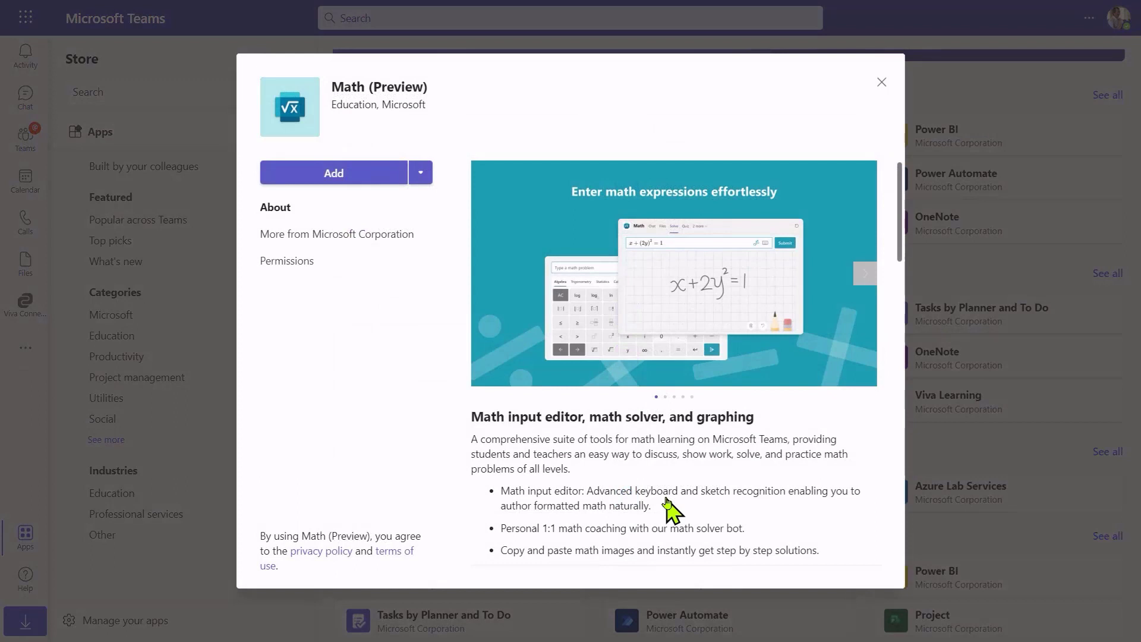
{"action": "left_click", "coordinate": [420, 172]}
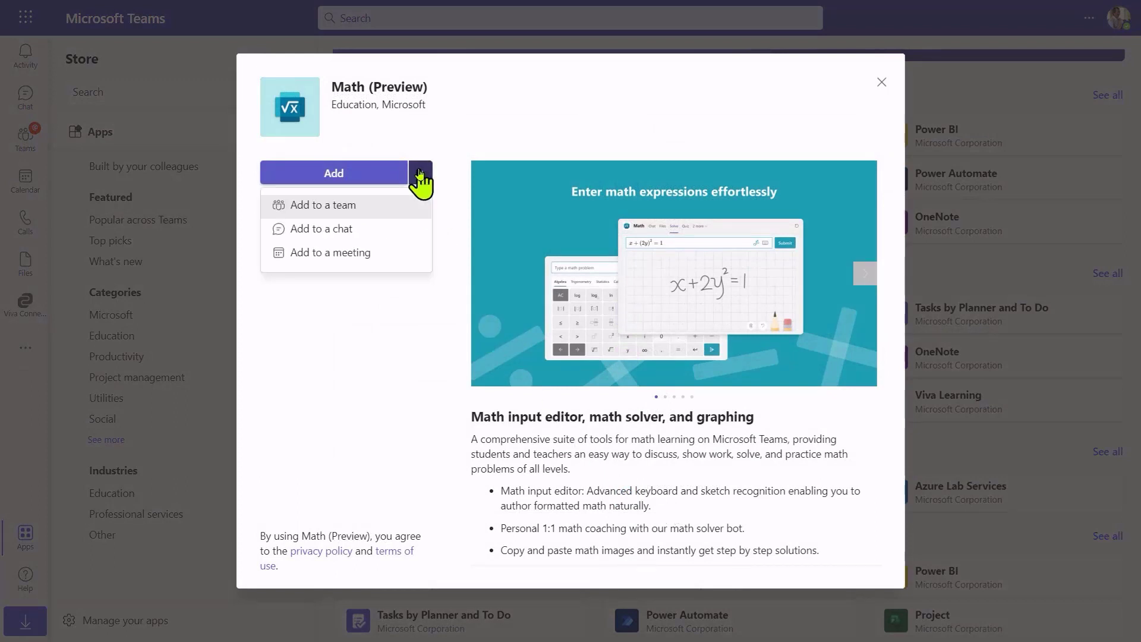
{"action": "left_click", "coordinate": [334, 173]}
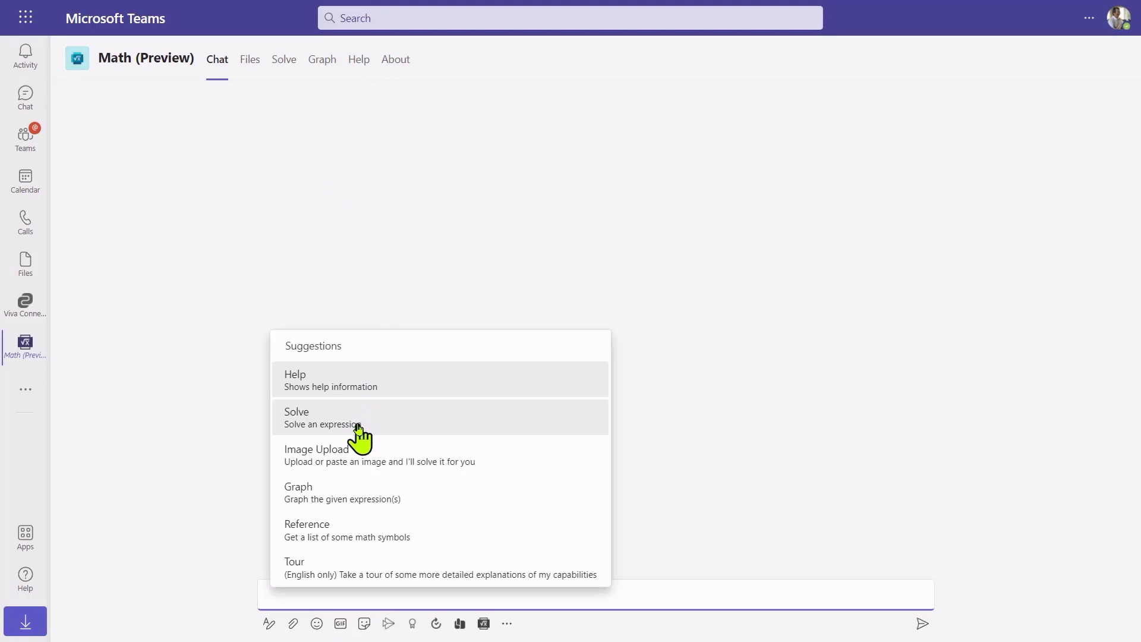
- Send the Math bot a Solve request for the equation x=x+1
{"action": "left_click", "coordinate": [358, 423]}
{"action": "type", "text": "x=x+1"}
{"action": "key", "text": "Return"}
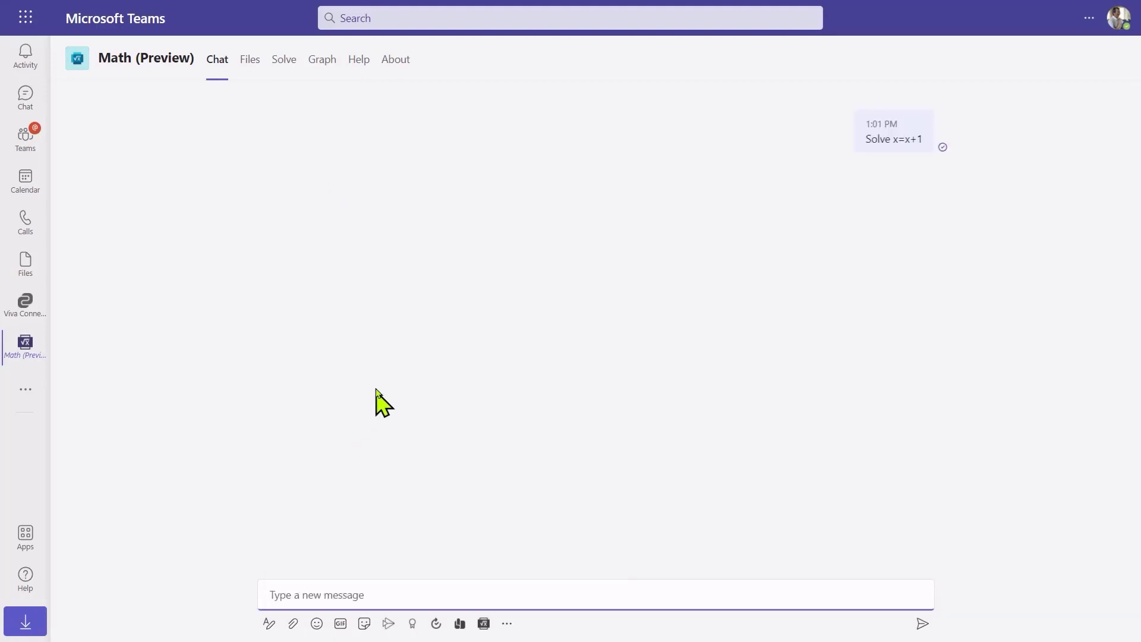
- Enter the problem x = sin(x) in the Math app's equation solver and solve it
{"action": "left_click", "coordinate": [284, 59]}
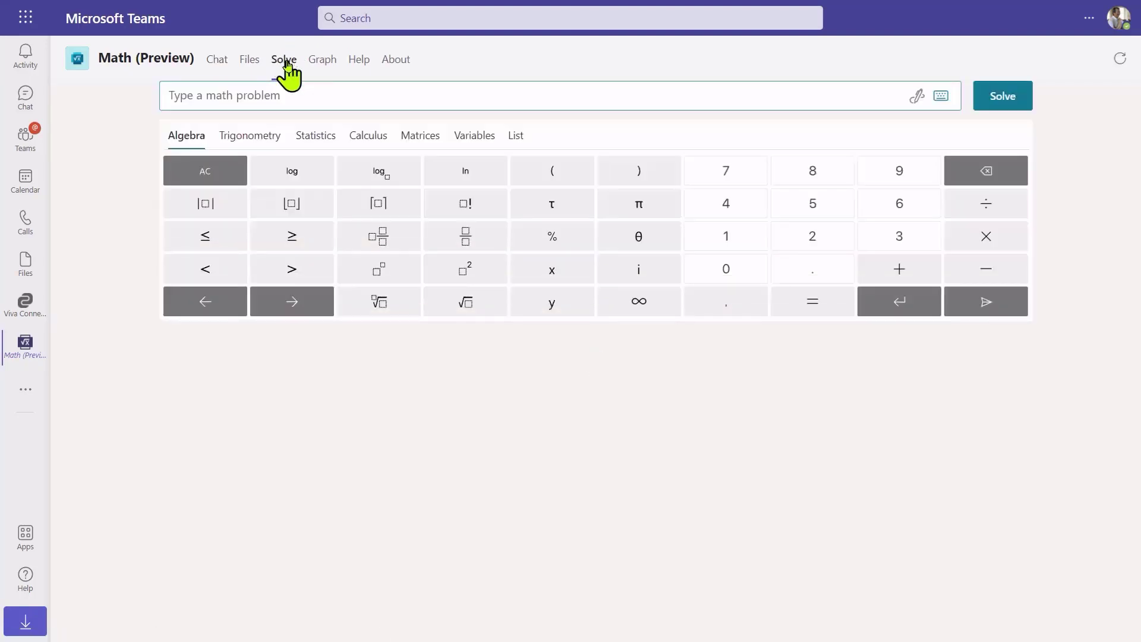
{"action": "left_click", "coordinate": [288, 94]}
{"action": "type", "text": "x = "}
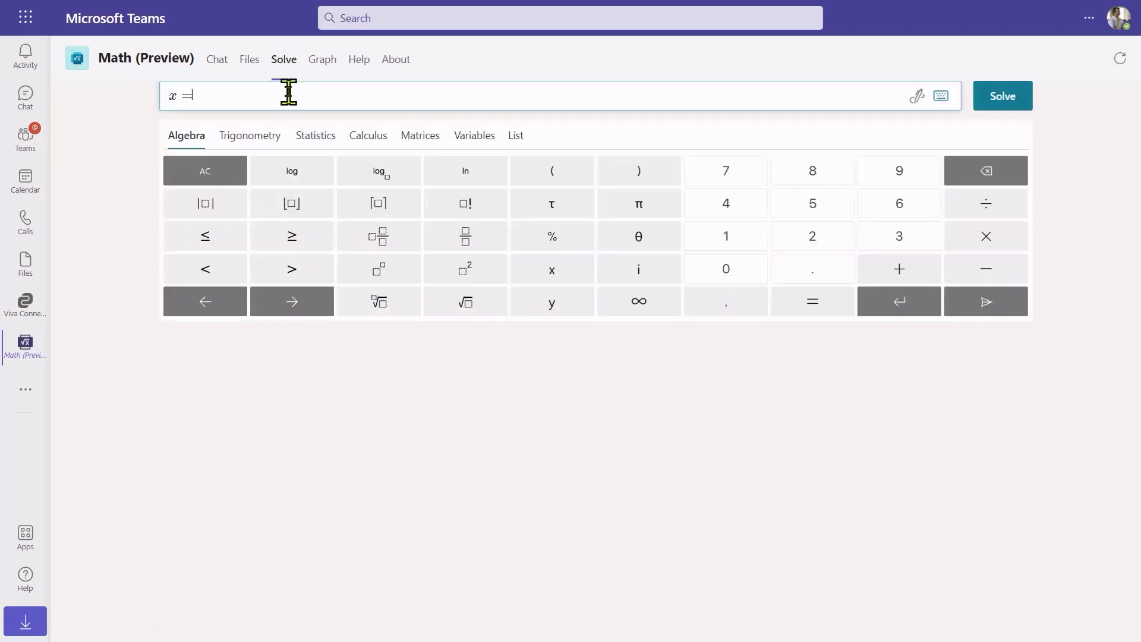
{"action": "type", "text": "sin(x"}
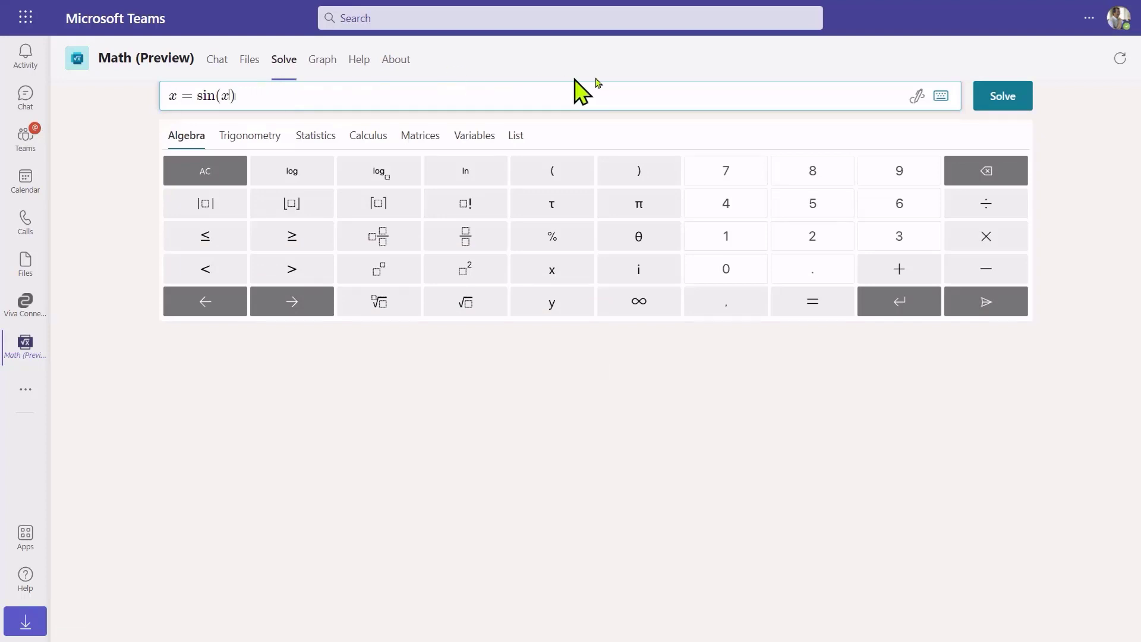
{"action": "left_click", "coordinate": [1003, 100]}
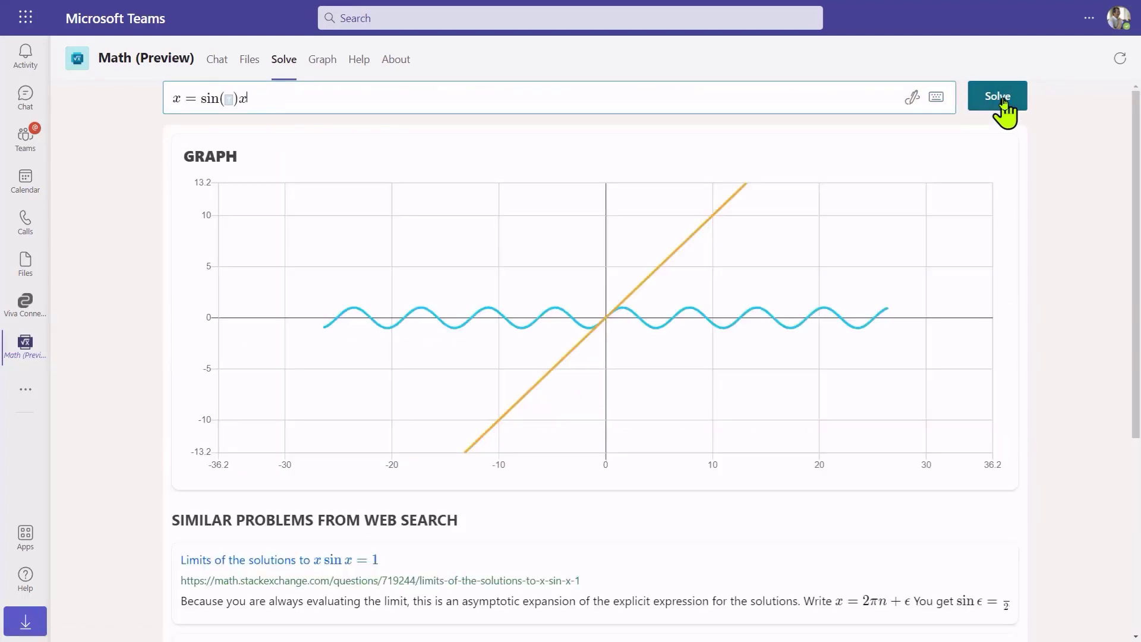
- Open the store's page for managing your apps and choose to submit an app to the organization
{"action": "left_click", "coordinate": [21, 544]}
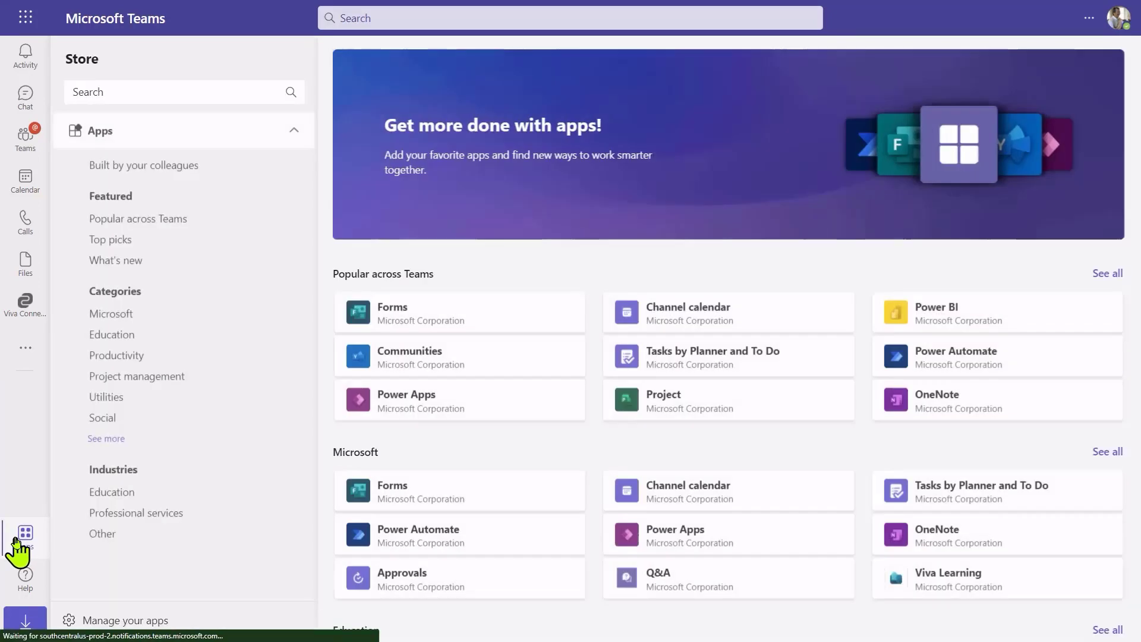
{"action": "left_click", "coordinate": [156, 624]}
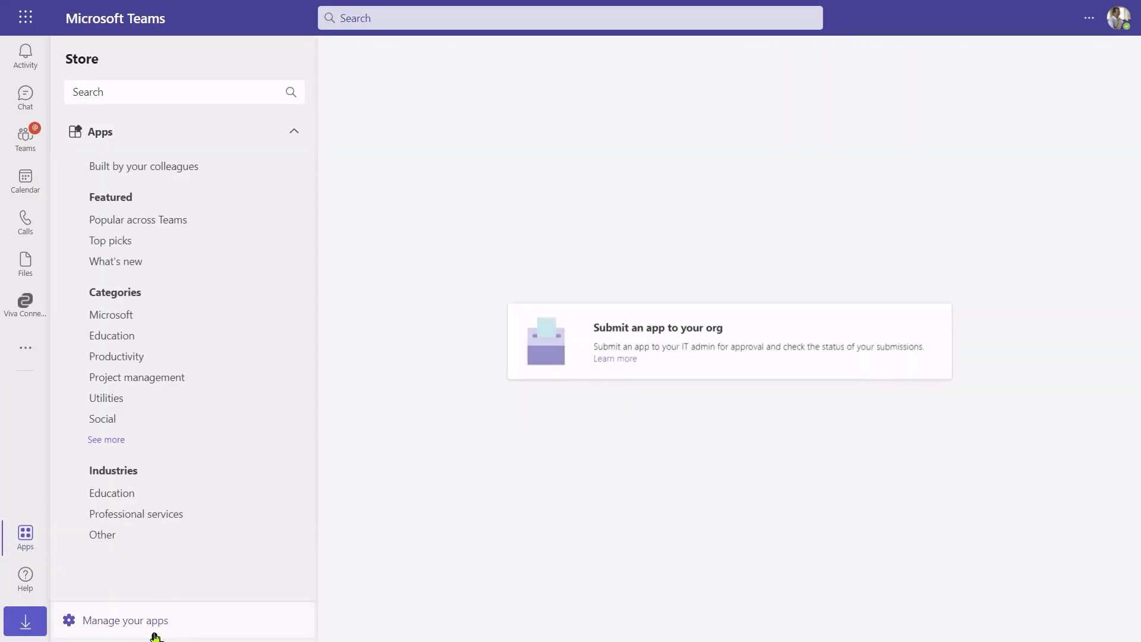
{"action": "left_click", "coordinate": [784, 364]}
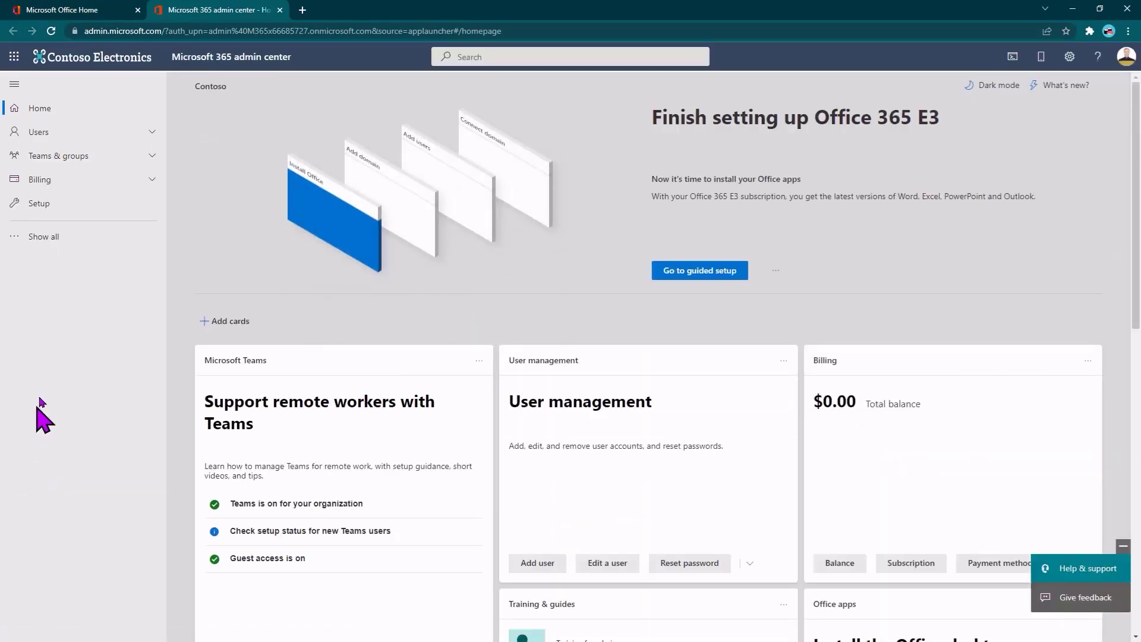
- From the Microsoft 365 admin center, switch to the Teams admin center and open its Manage apps page
{"action": "left_click", "coordinate": [59, 237]}
{"action": "left_click", "coordinate": [55, 547]}
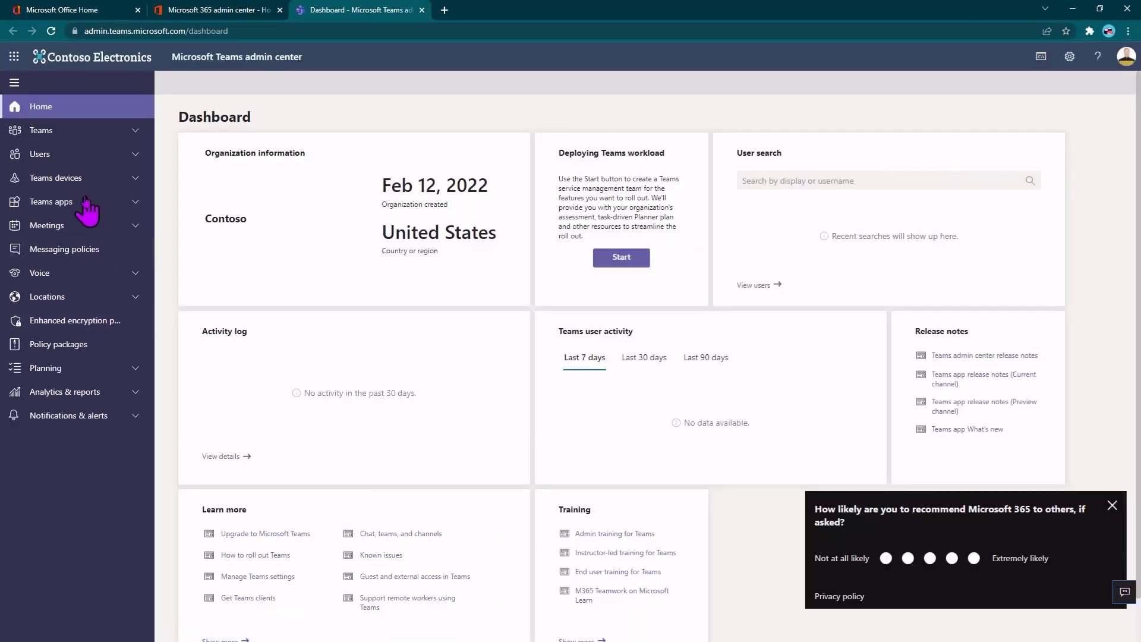
{"action": "left_click", "coordinate": [88, 203]}
{"action": "left_click", "coordinate": [67, 231]}
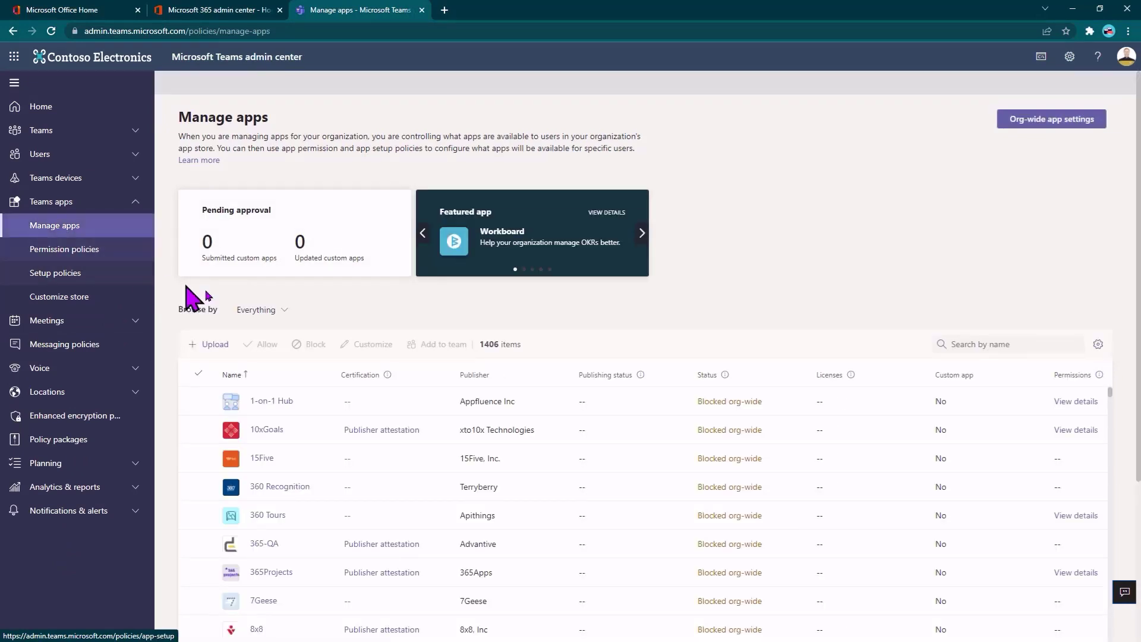
- Sort the organization's app list by status in descending order
{"action": "left_click", "coordinate": [751, 433]}
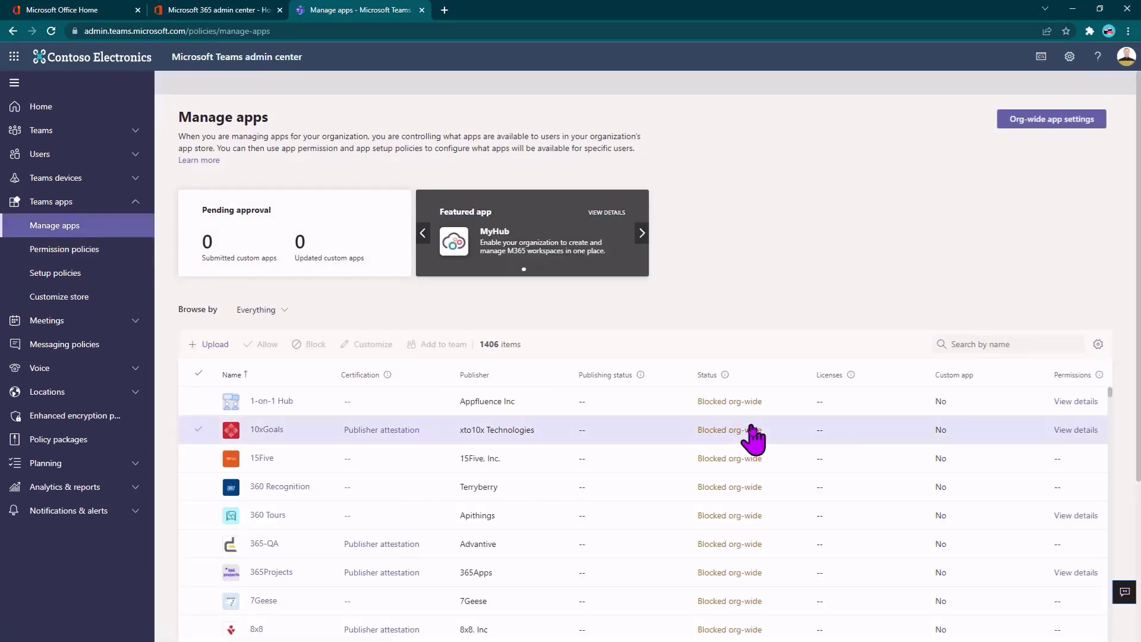
{"action": "left_click", "coordinate": [709, 375]}
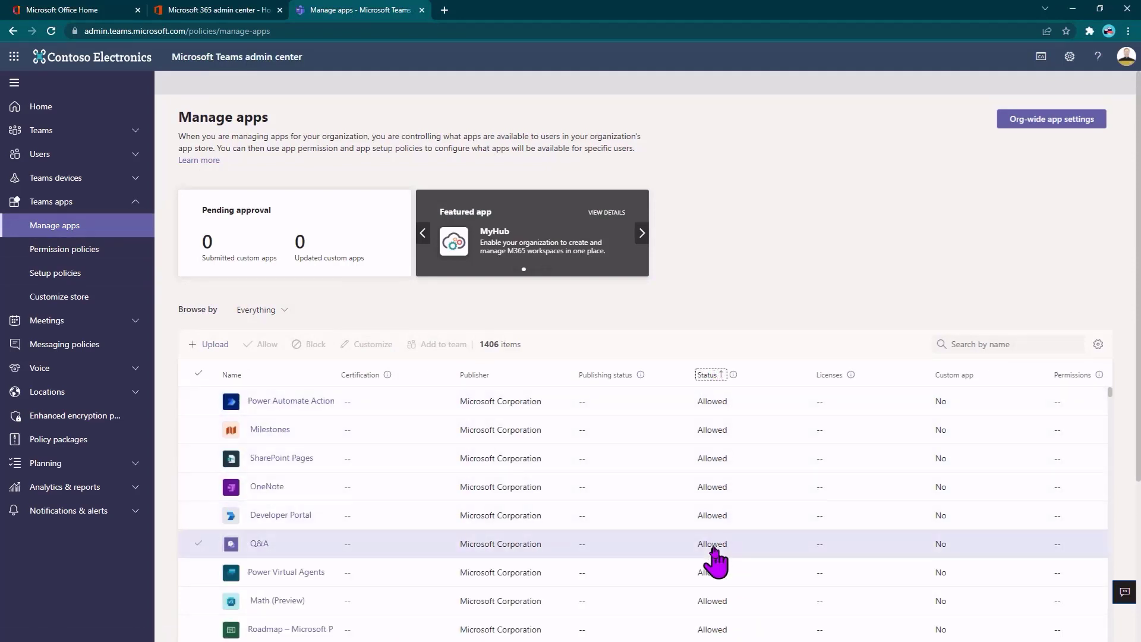
{"action": "left_click", "coordinate": [710, 375]}
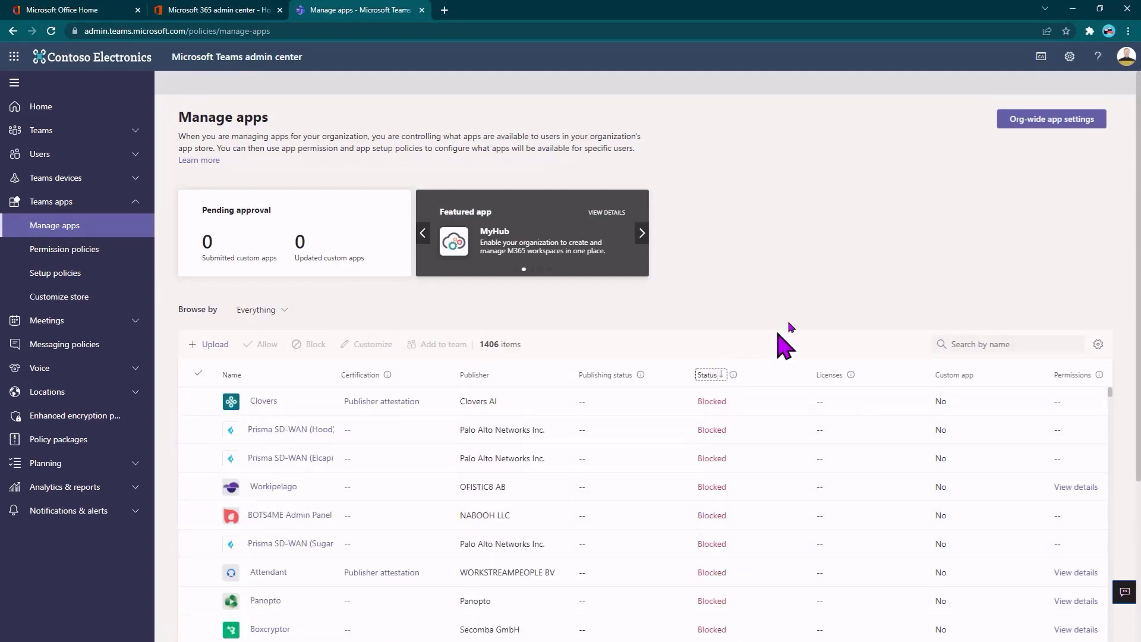
- Turn on third-party apps and interaction with custom apps in the org-wide app settings and save them
{"action": "left_click", "coordinate": [1044, 121]}
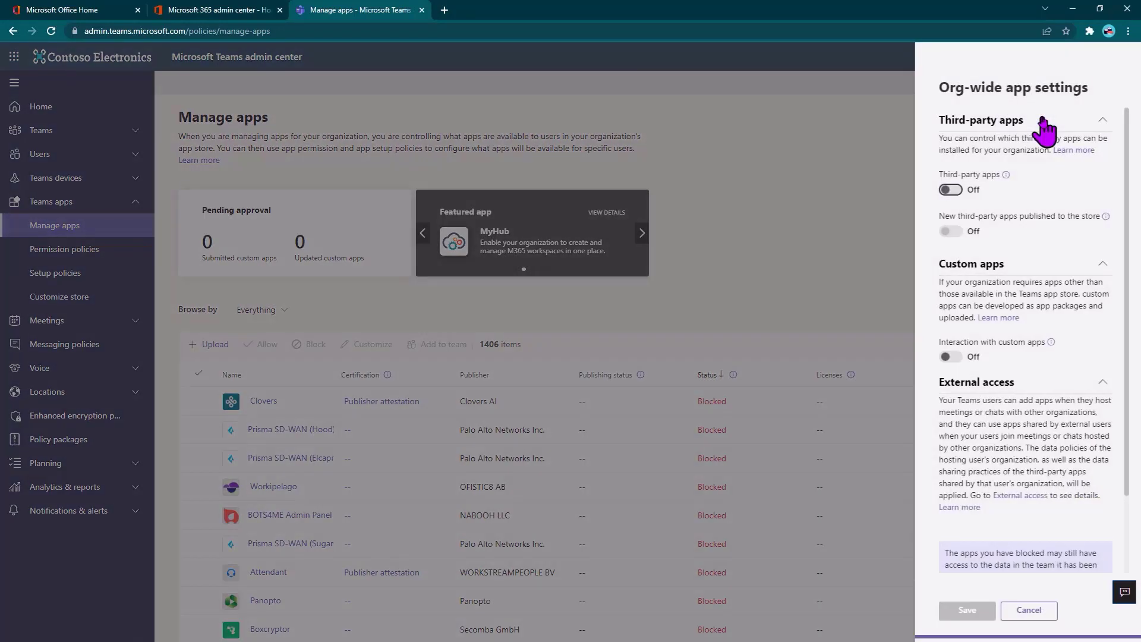
{"action": "left_click", "coordinate": [952, 192]}
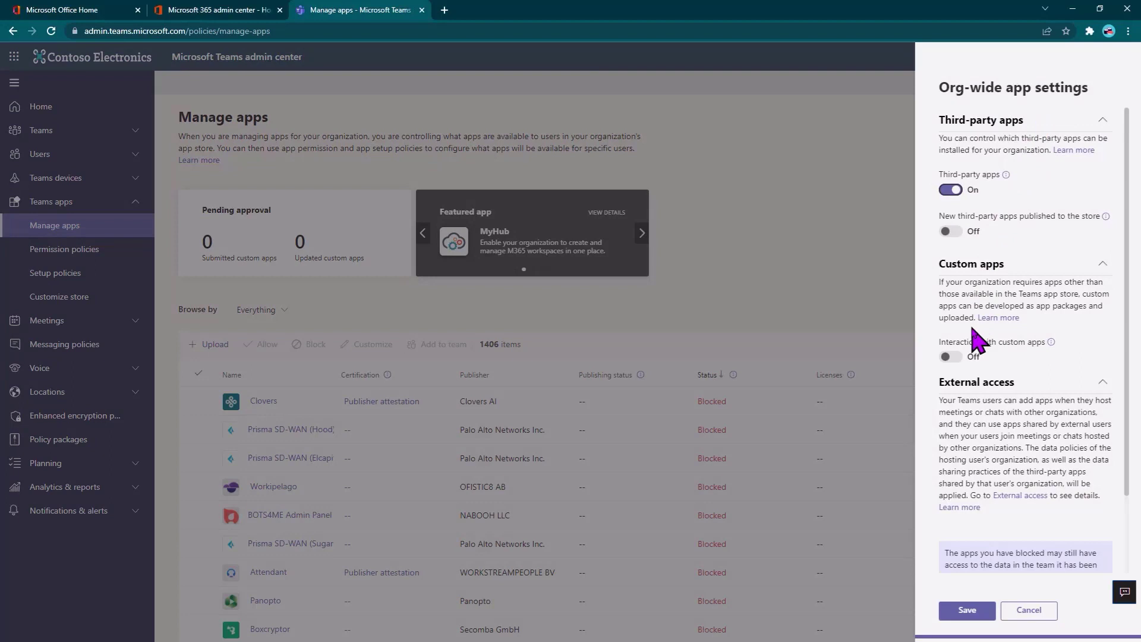
{"action": "left_click", "coordinate": [952, 357]}
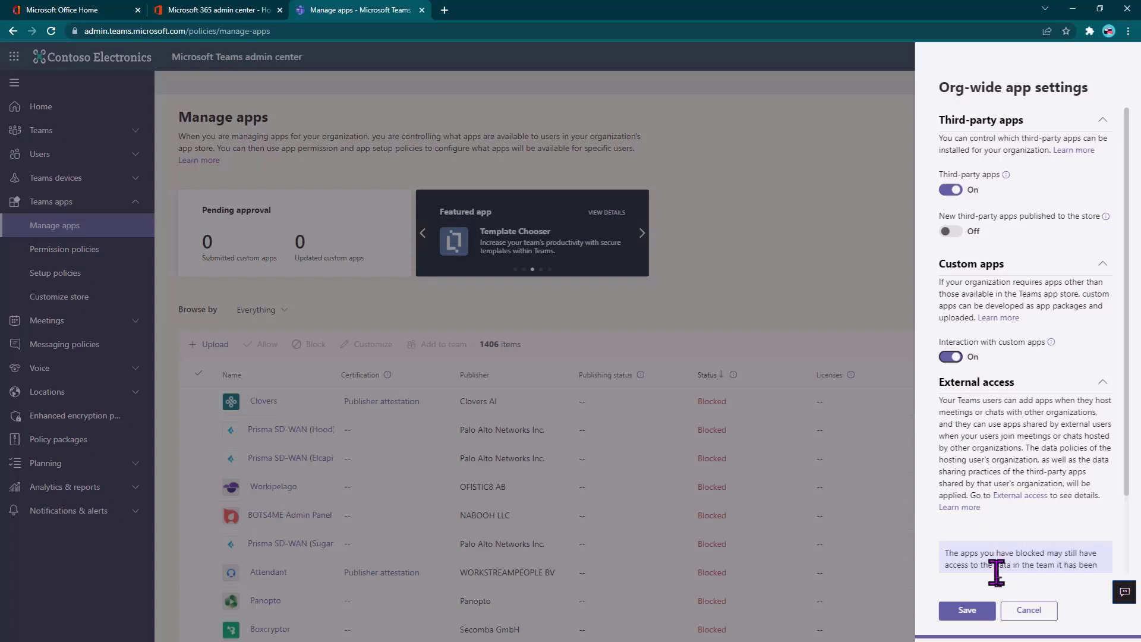
{"action": "left_click", "coordinate": [973, 612]}
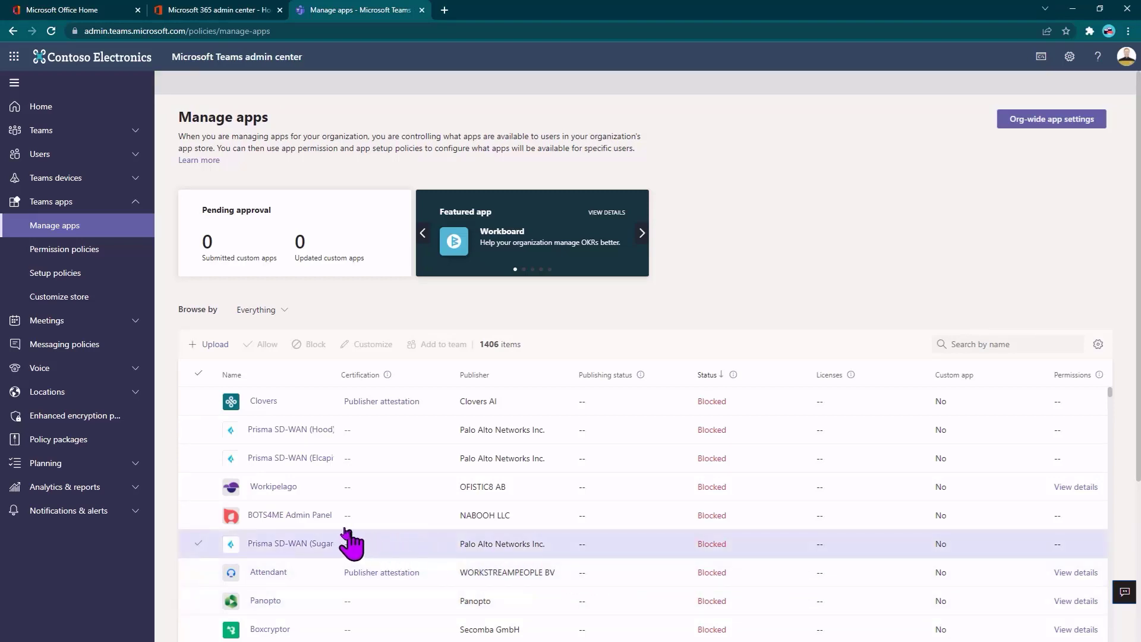
- Allow the blocked Clovers app for users in the Teams app store
{"action": "left_click", "coordinate": [266, 404]}
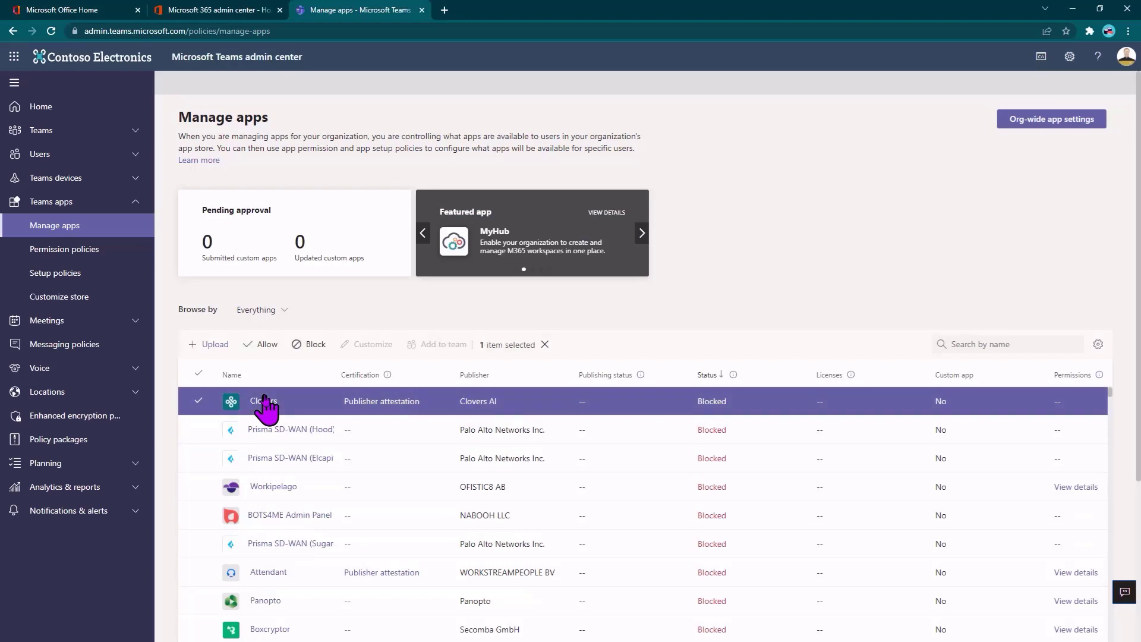
{"action": "left_click", "coordinate": [267, 344]}
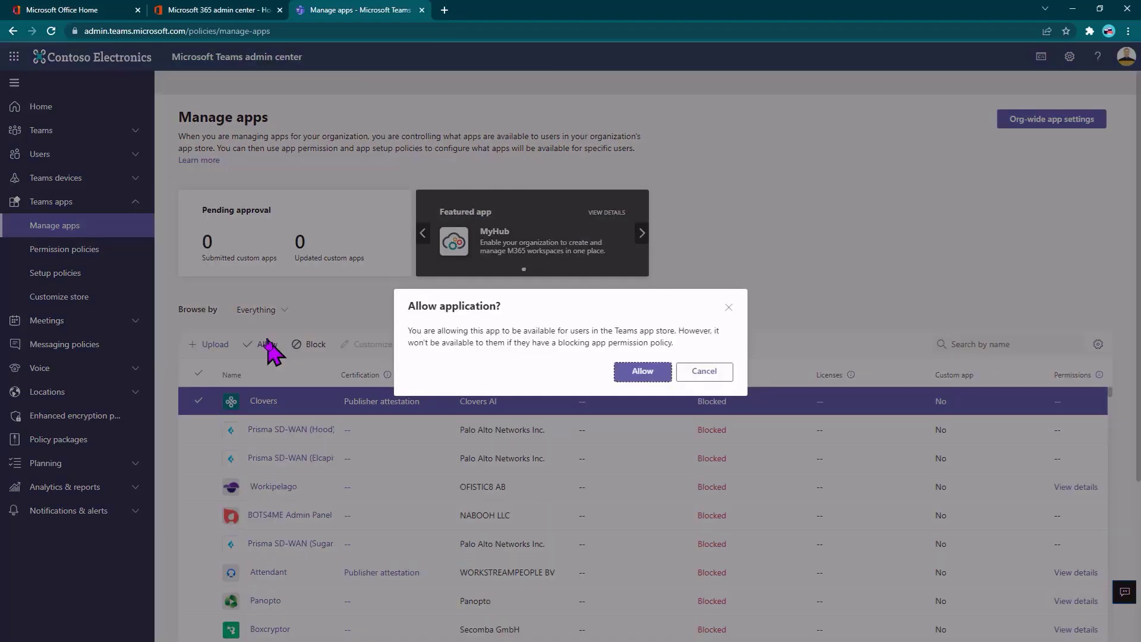
{"action": "left_click", "coordinate": [648, 374]}
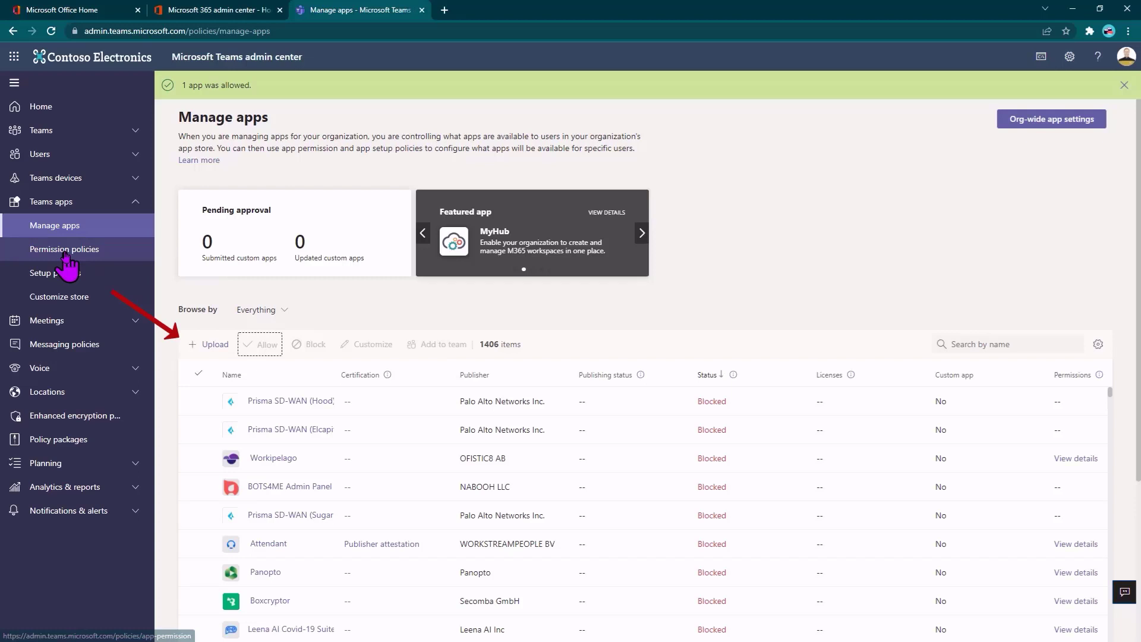
- Add and save an app permission policy named Favorite Users that allows all Microsoft, third-party and custom apps
{"action": "left_click", "coordinate": [62, 254]}
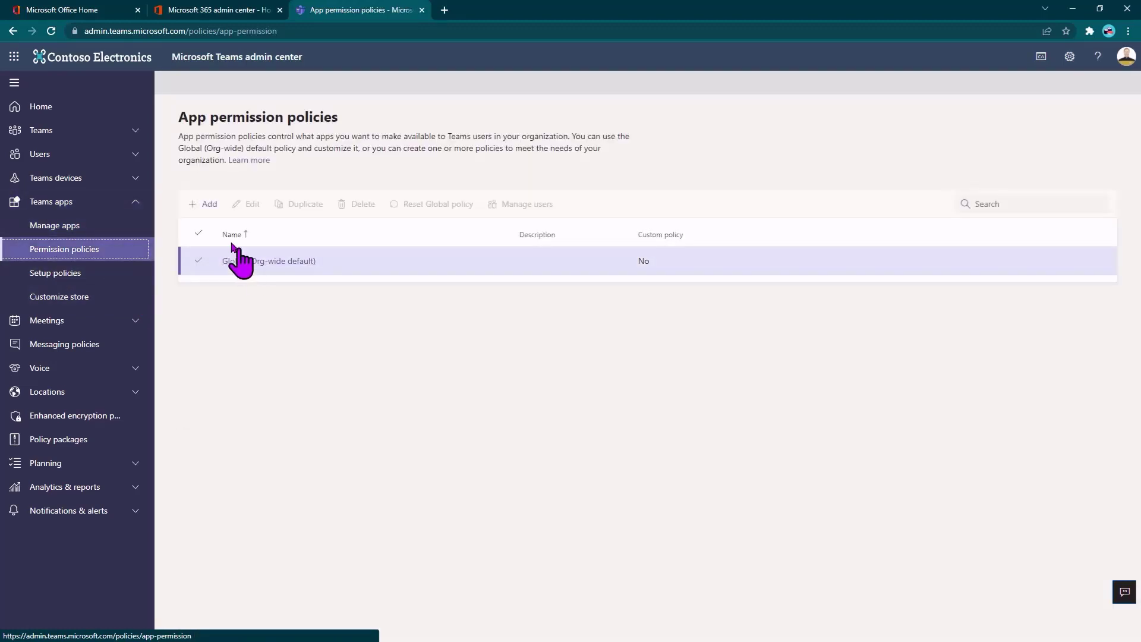
{"action": "left_click", "coordinate": [192, 211]}
{"action": "type", "text": "Favorite Users"}
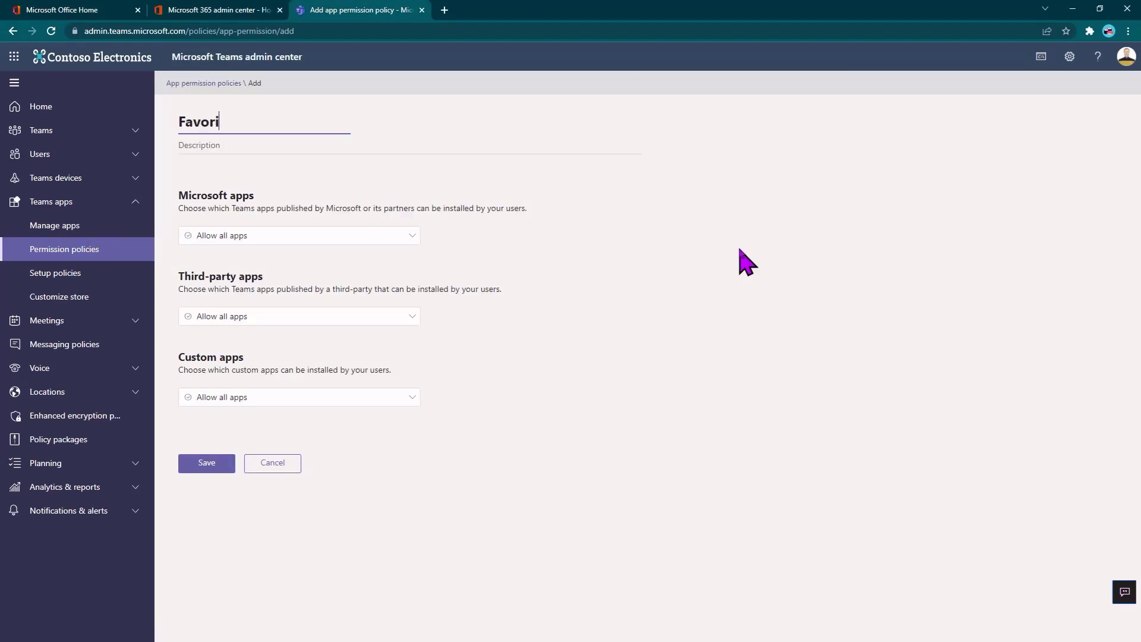
{"action": "left_click", "coordinate": [411, 241]}
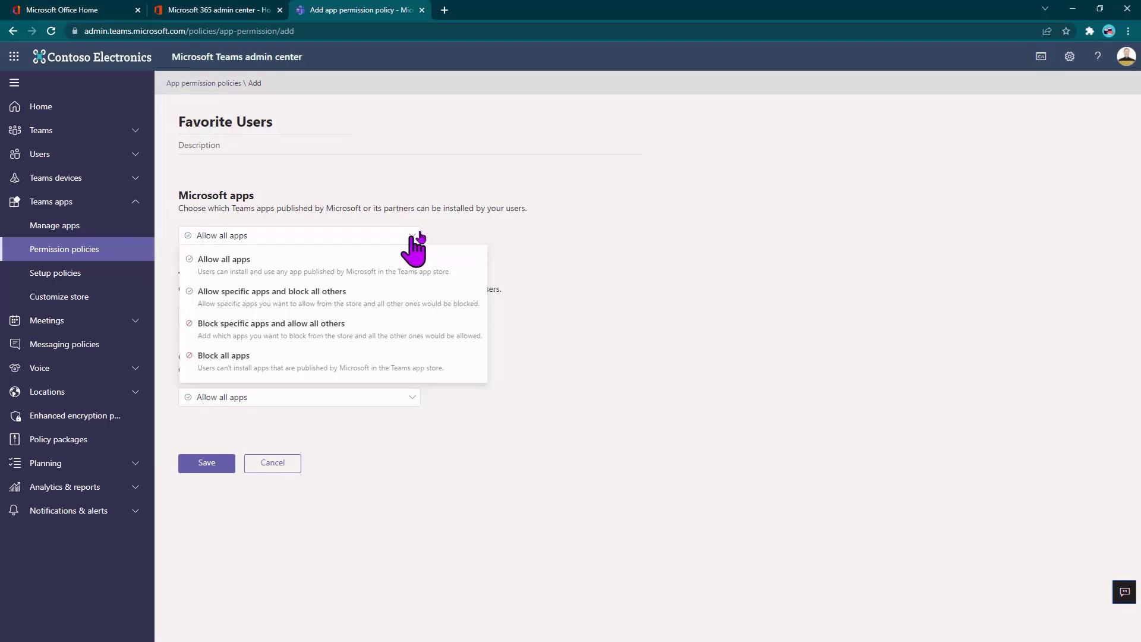
{"action": "key", "text": "Escape"}
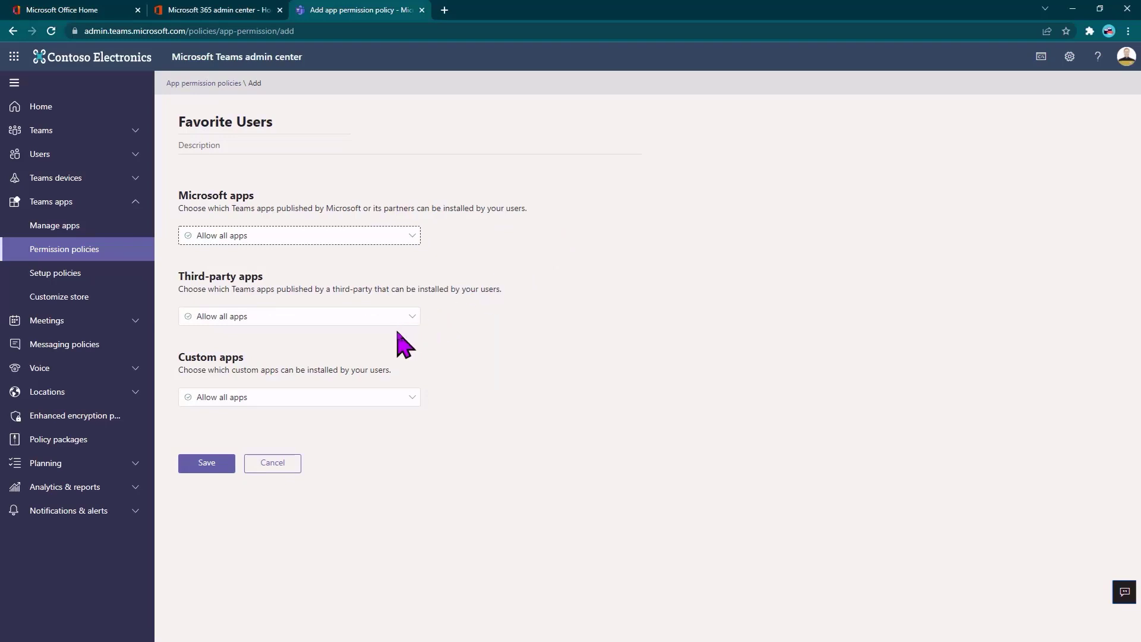
{"action": "left_click", "coordinate": [289, 319]}
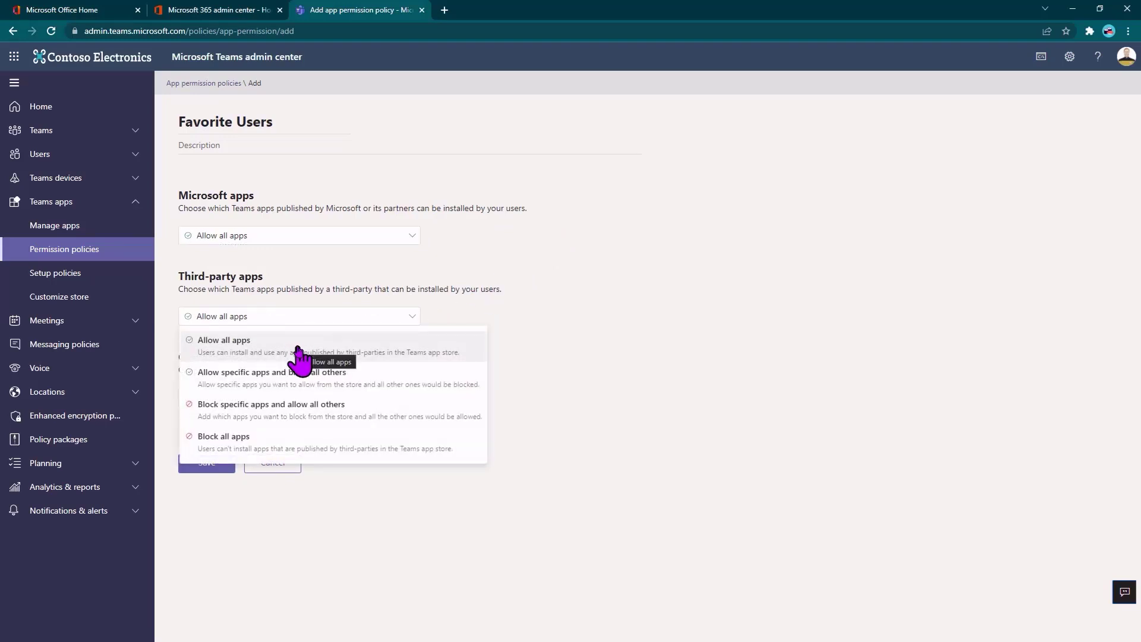
{"action": "key", "text": "Escape"}
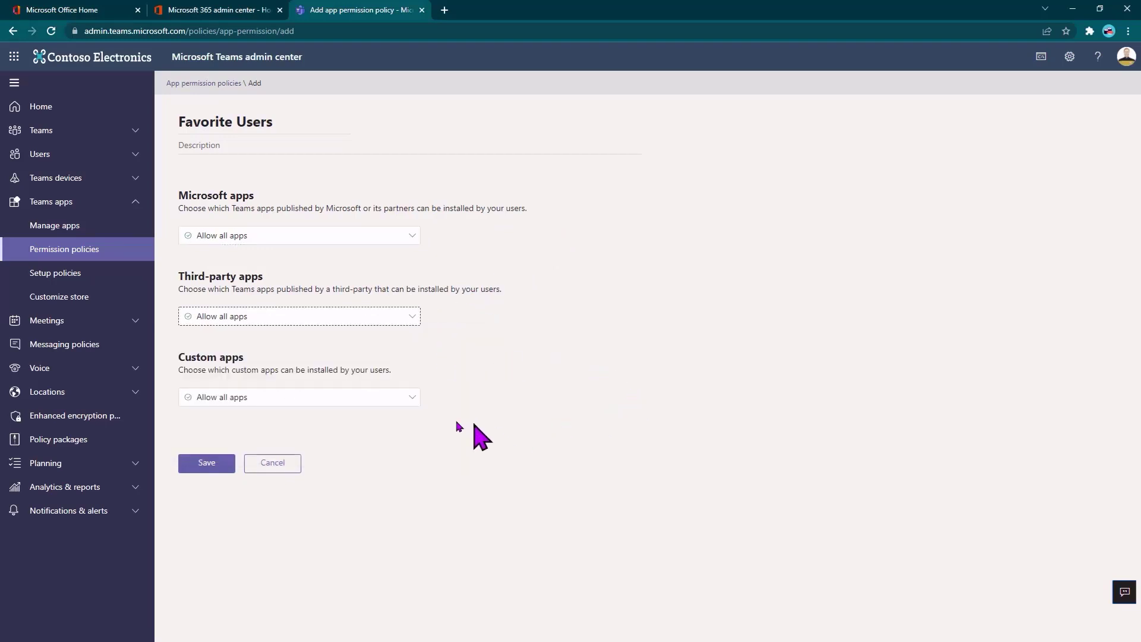
{"action": "left_click", "coordinate": [345, 405]}
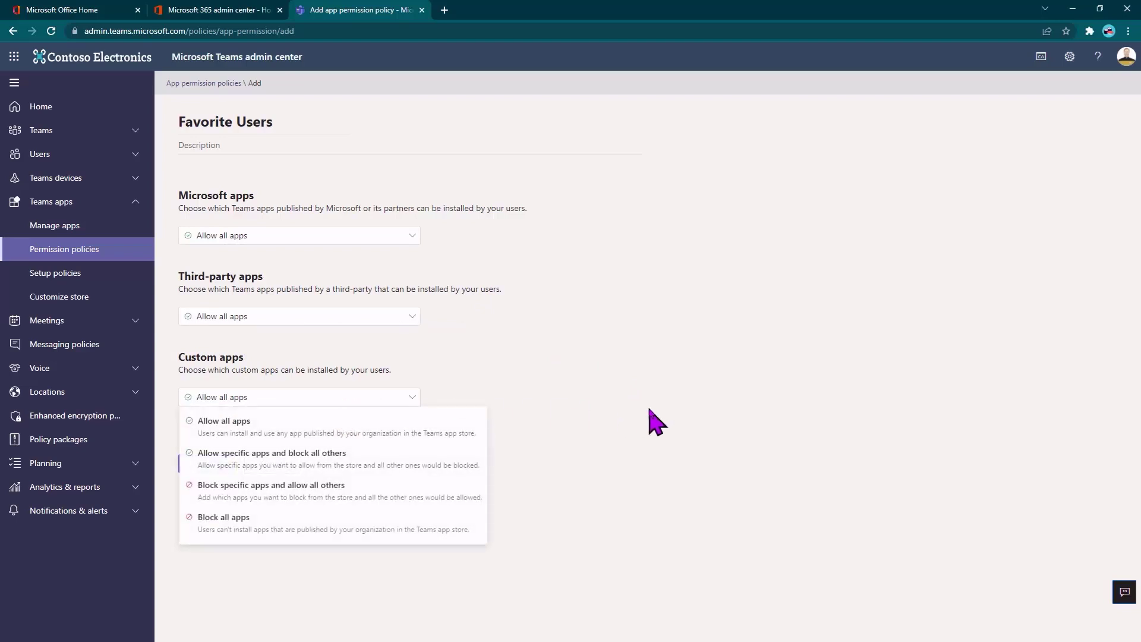
{"action": "key", "text": "Escape"}
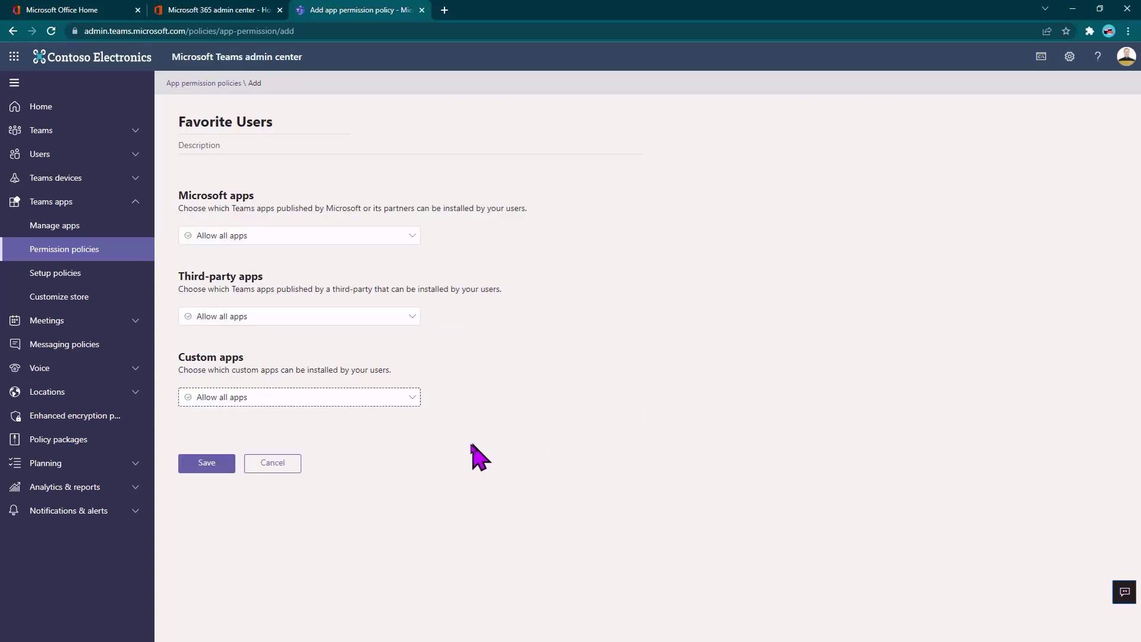
{"action": "left_click", "coordinate": [209, 464]}
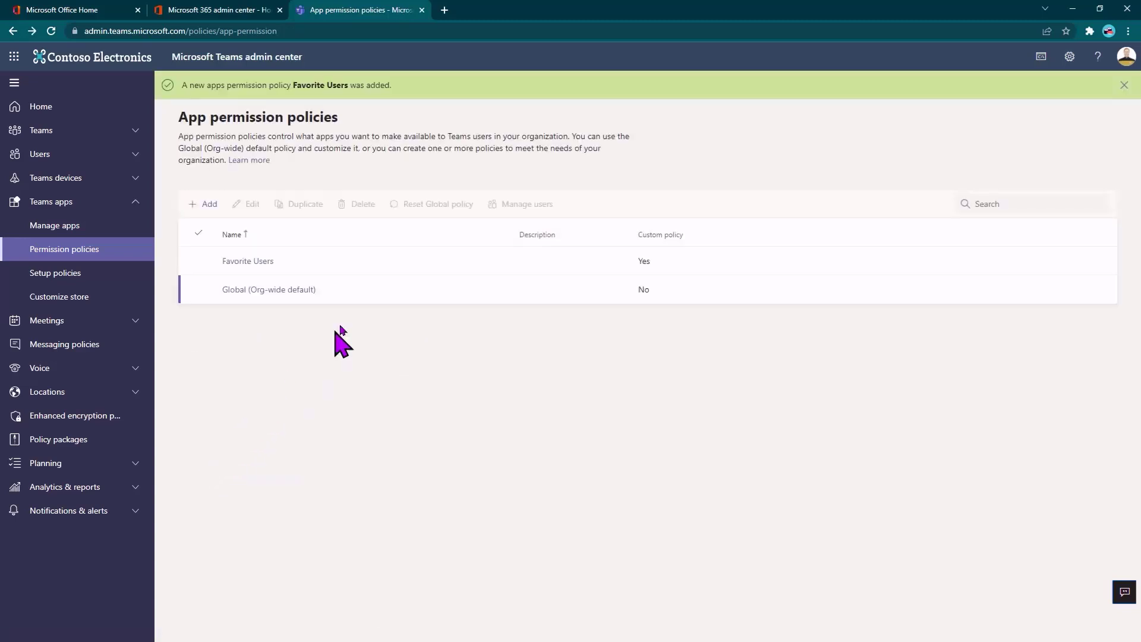
- View the user assignment options of the Favorite Users app permission policy and close them without assigning anyone
{"action": "left_click", "coordinate": [389, 265]}
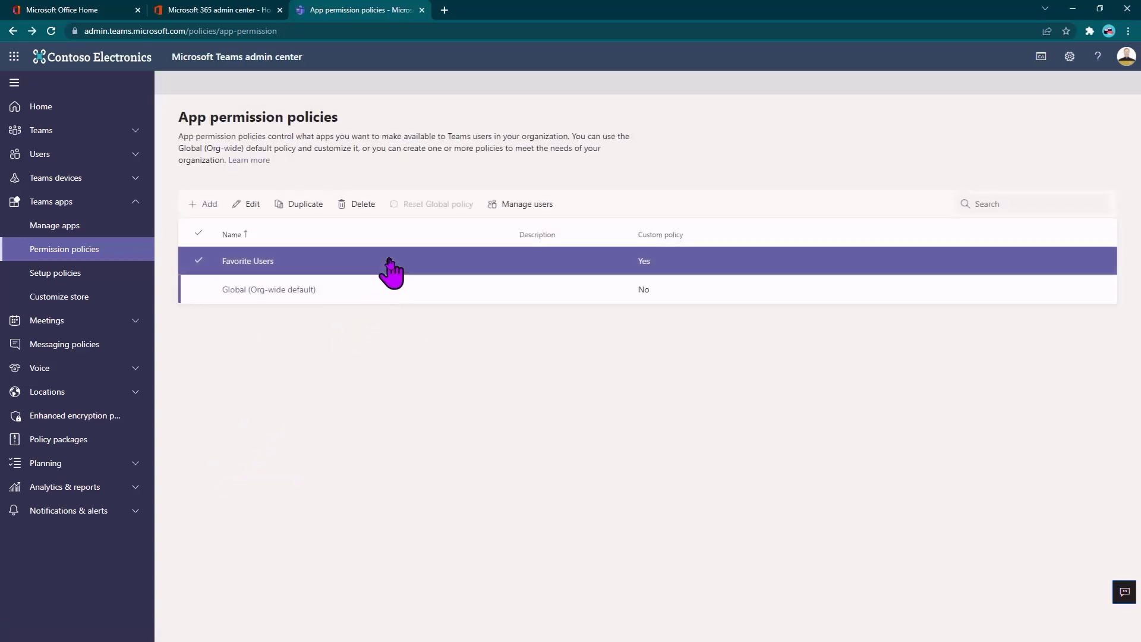
{"action": "left_click", "coordinate": [510, 205]}
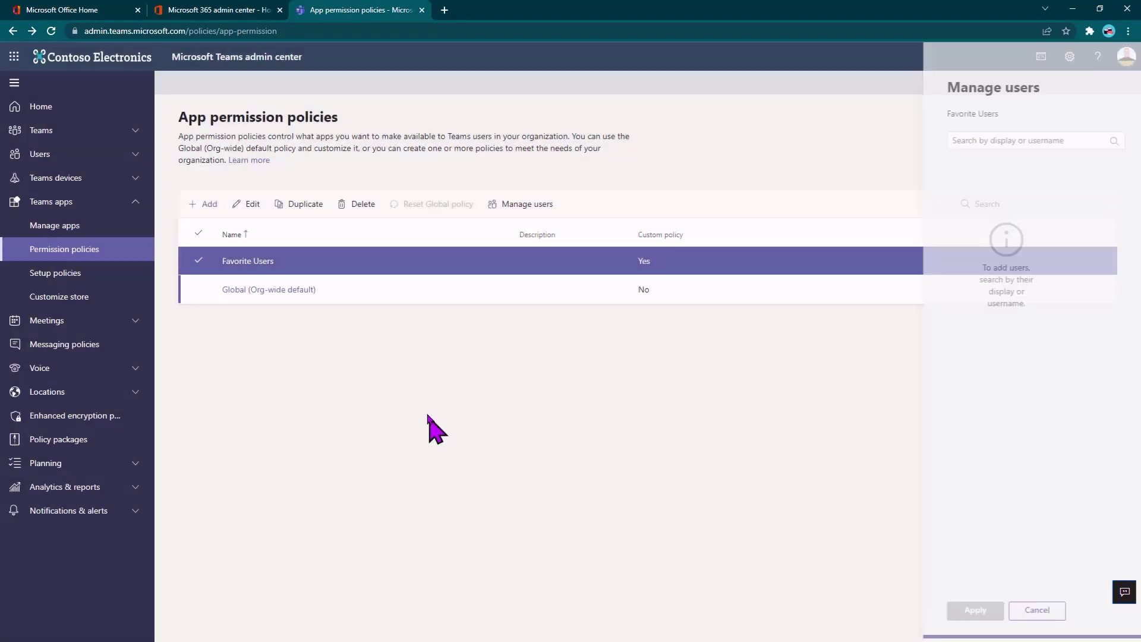
{"action": "left_click", "coordinate": [433, 427]}
- Open the Global (Org-wide default) app setup policy and turn on uploading of custom apps
{"action": "left_click", "coordinate": [64, 273]}
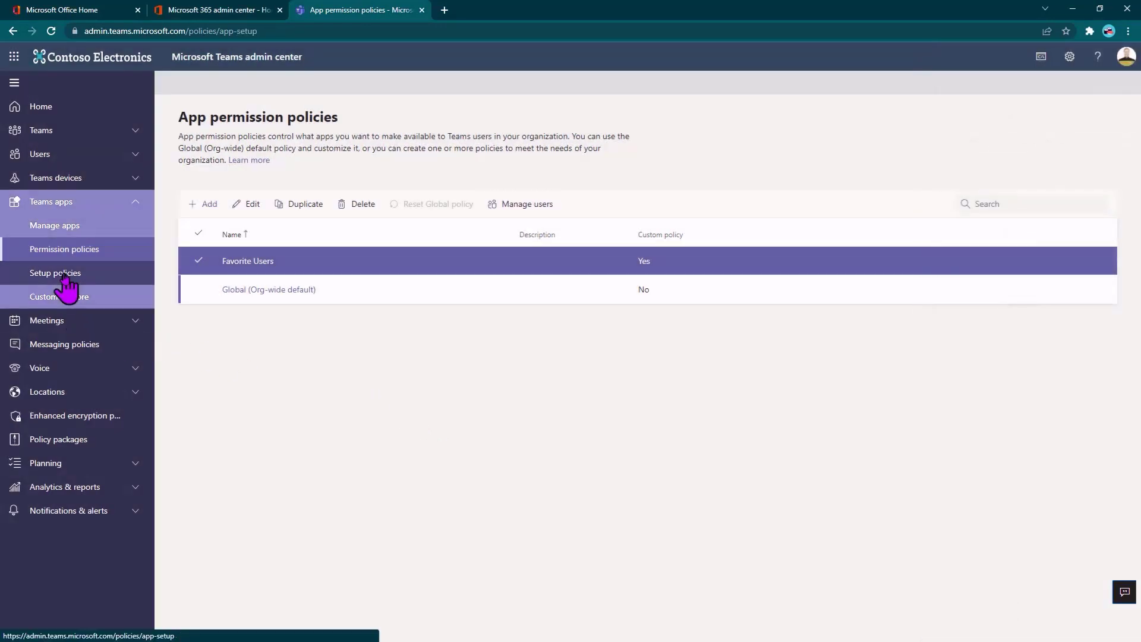
{"action": "left_click", "coordinate": [248, 420]}
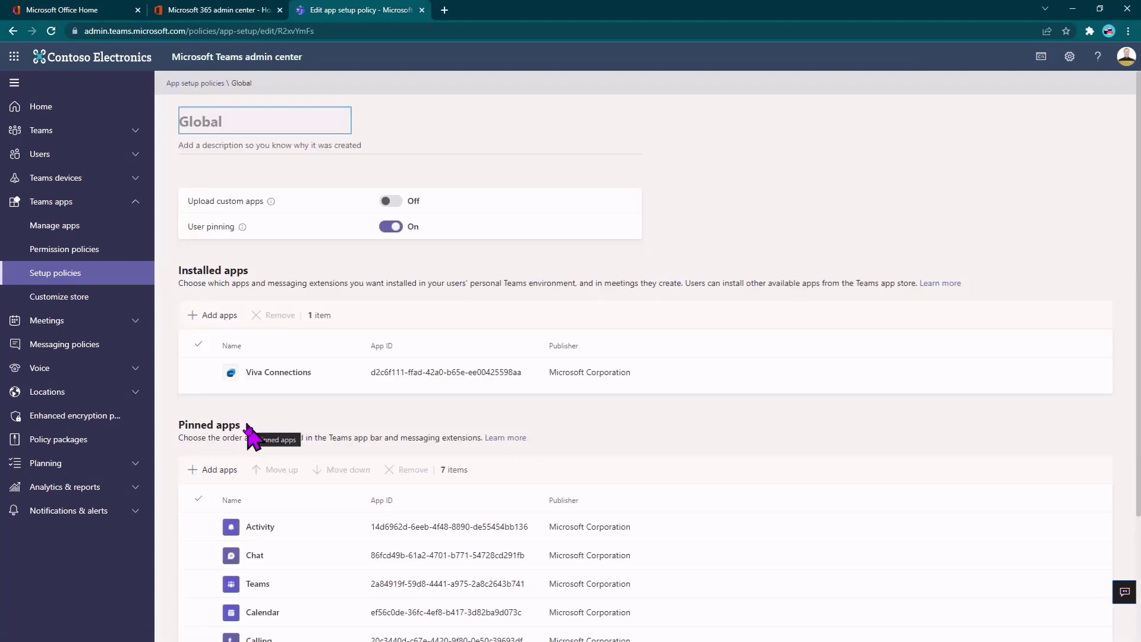
{"action": "left_click", "coordinate": [391, 202]}
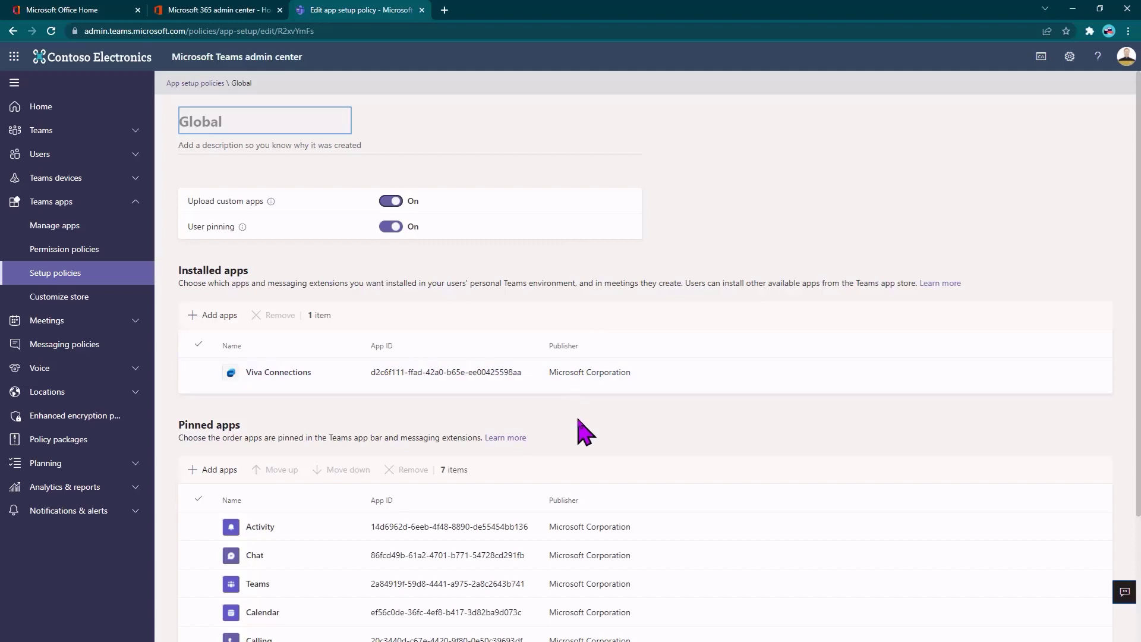
- Find the Math (Preview) app and add it to the Global setup policy's installed apps
{"action": "left_click", "coordinate": [215, 316]}
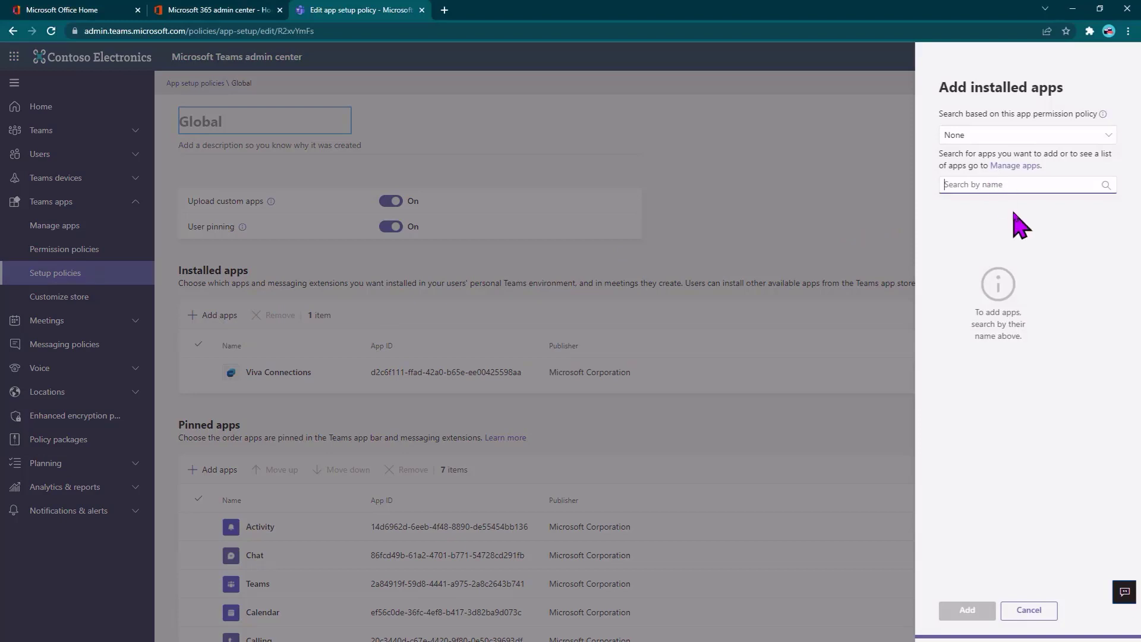
{"action": "type", "text": "math"}
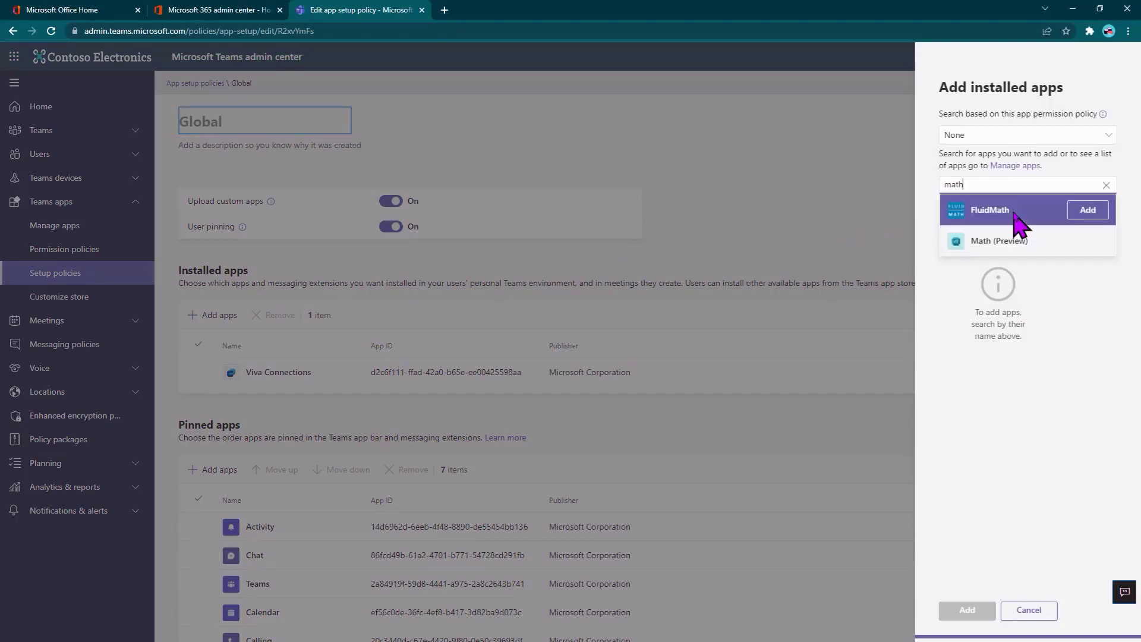
{"action": "left_click", "coordinate": [1084, 242]}
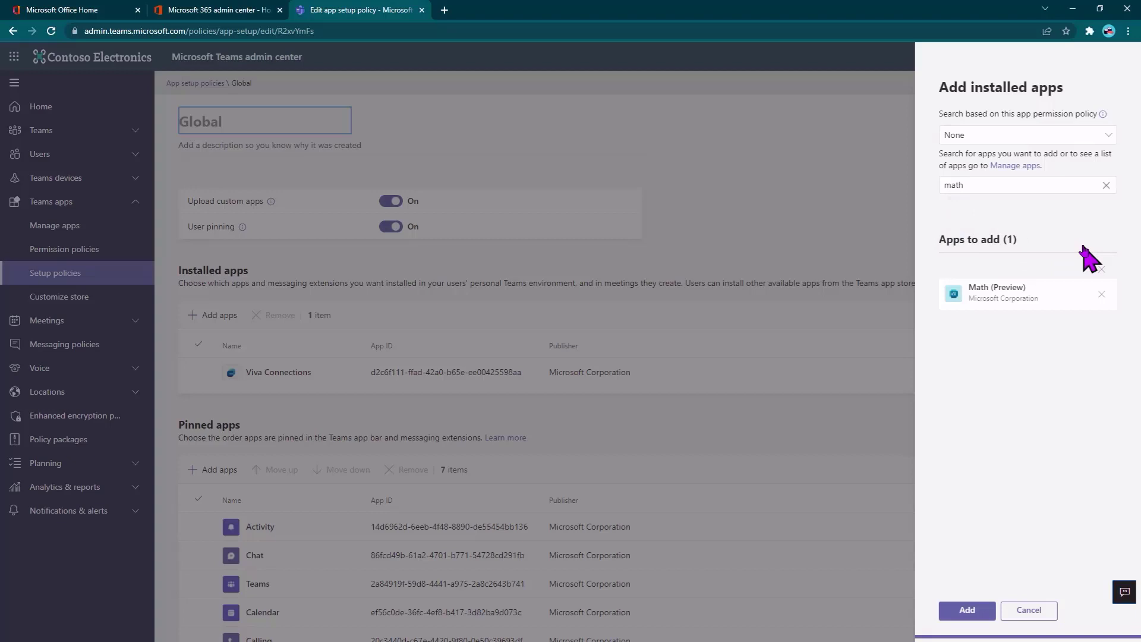
{"action": "left_click", "coordinate": [979, 612]}
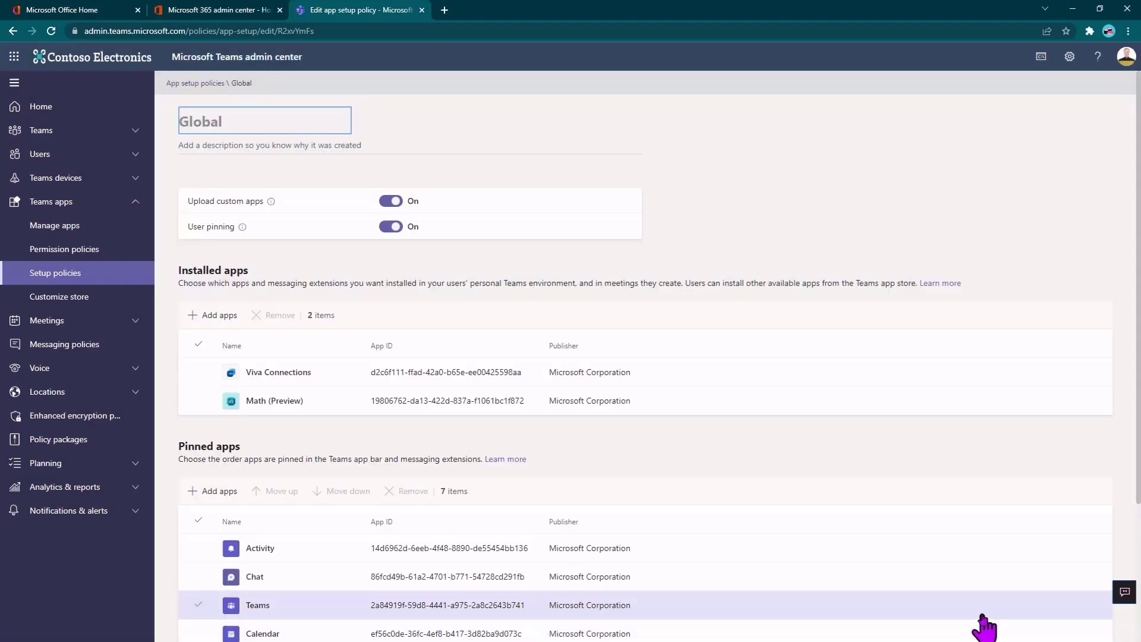
- Find the Math (Preview) app and add it to the Global setup policy's pinned apps
{"action": "scroll", "coordinate": [982, 618], "scroll_direction": "down", "scroll_amount": 3}
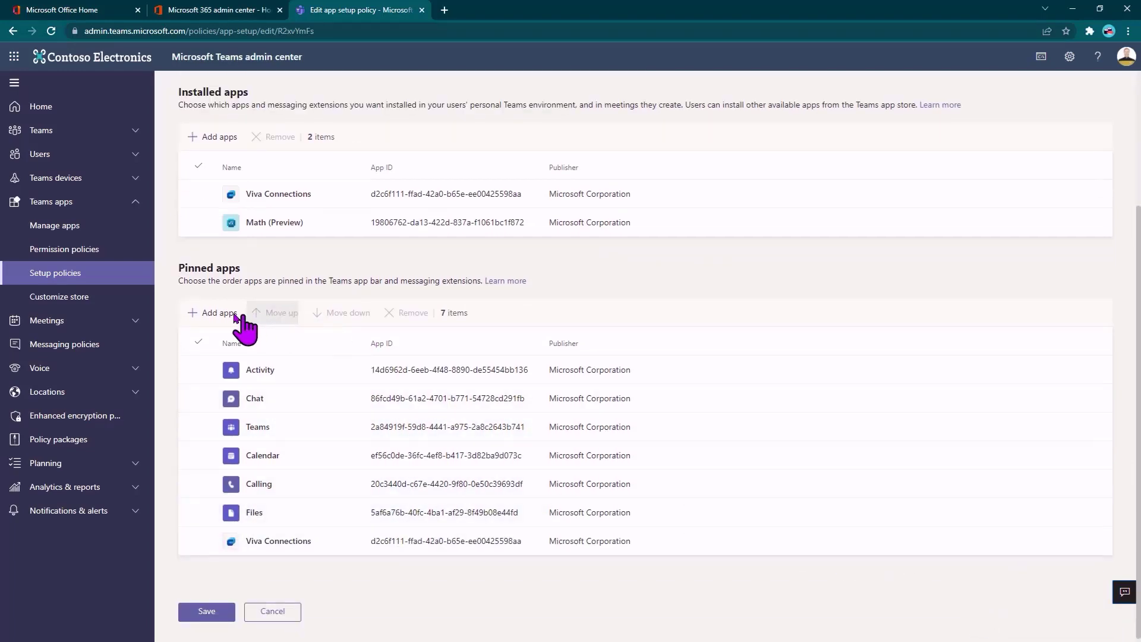
{"action": "left_click", "coordinate": [195, 318]}
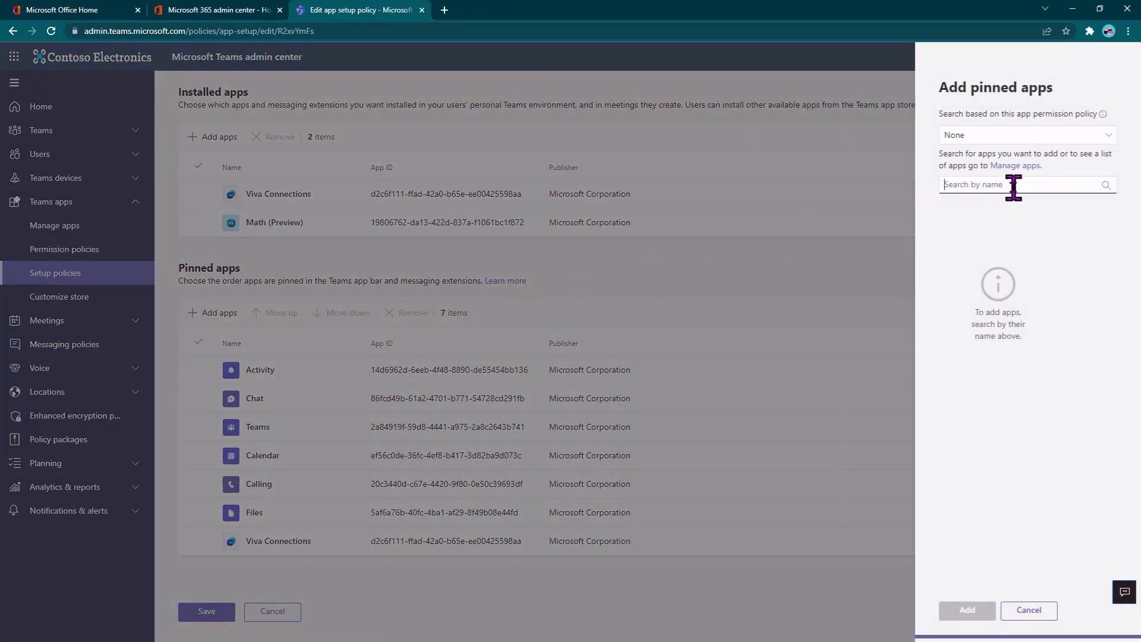
{"action": "type", "text": "math"}
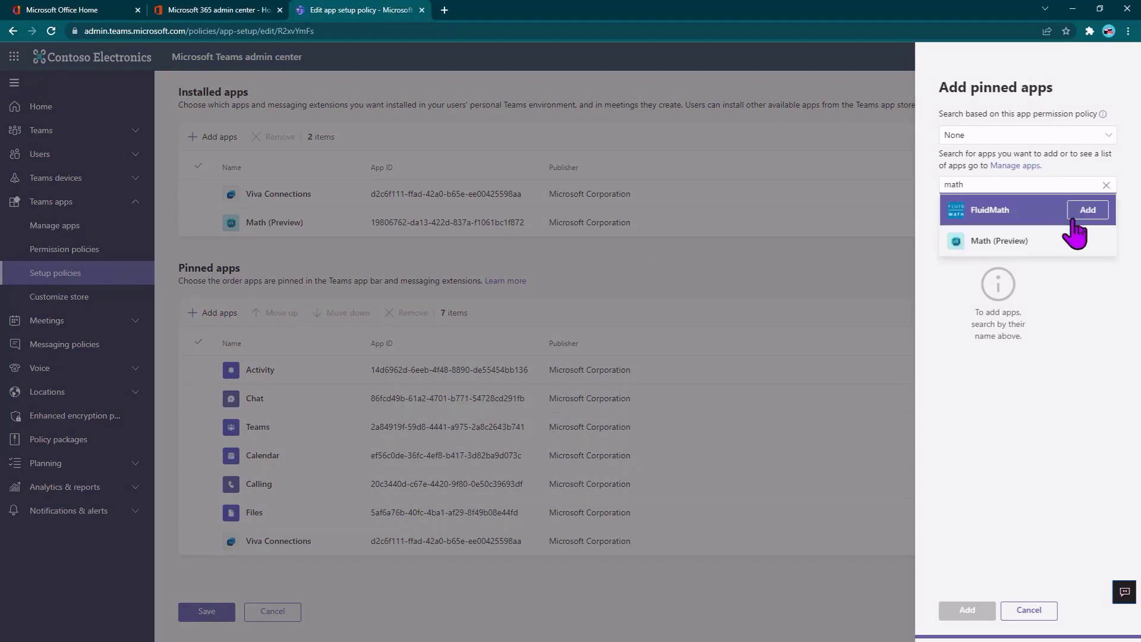
{"action": "left_click", "coordinate": [1094, 242]}
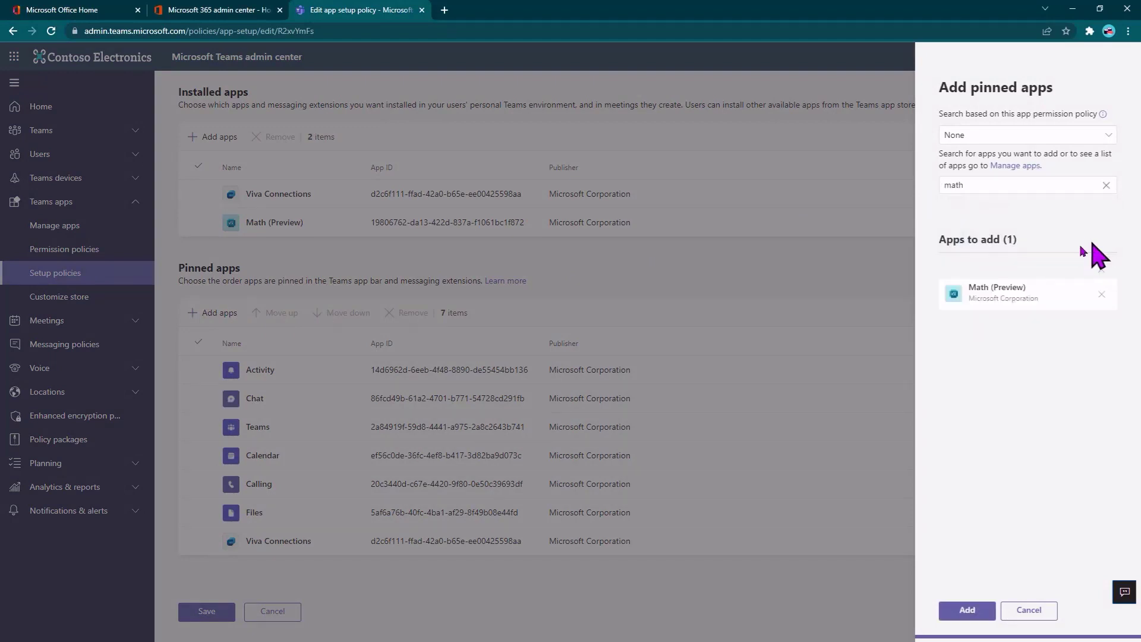
{"action": "left_click", "coordinate": [968, 612]}
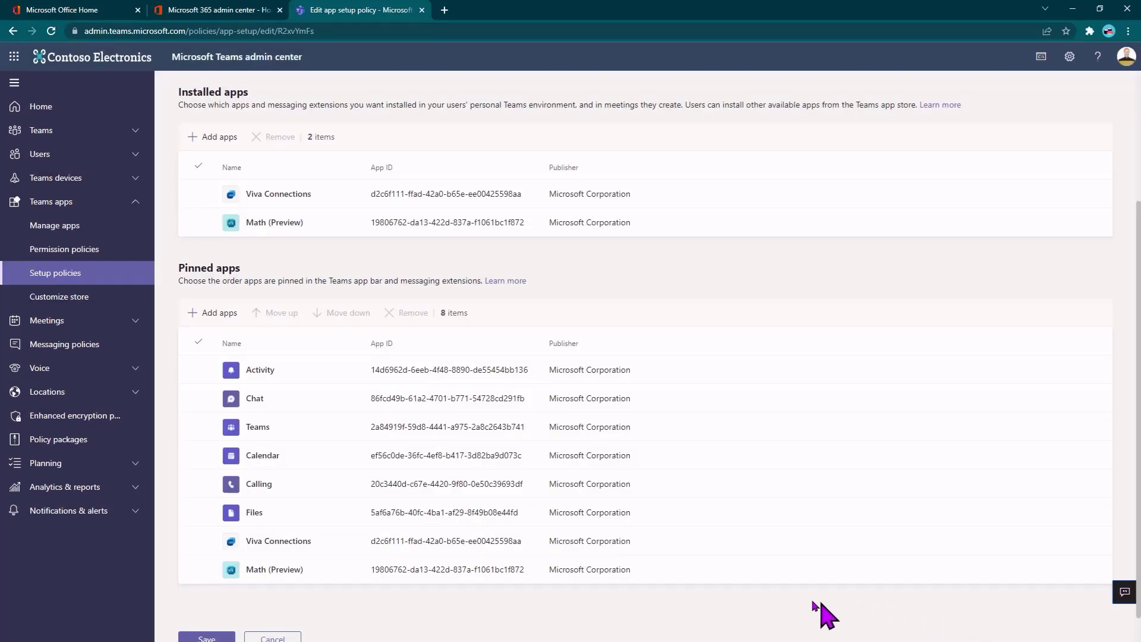
- Move Math (Preview) to first place in the pinned apps order, above Activity, and save the Global setup policy
{"action": "left_click_drag", "start_coordinate": [716, 583], "coordinate": [719, 517]}
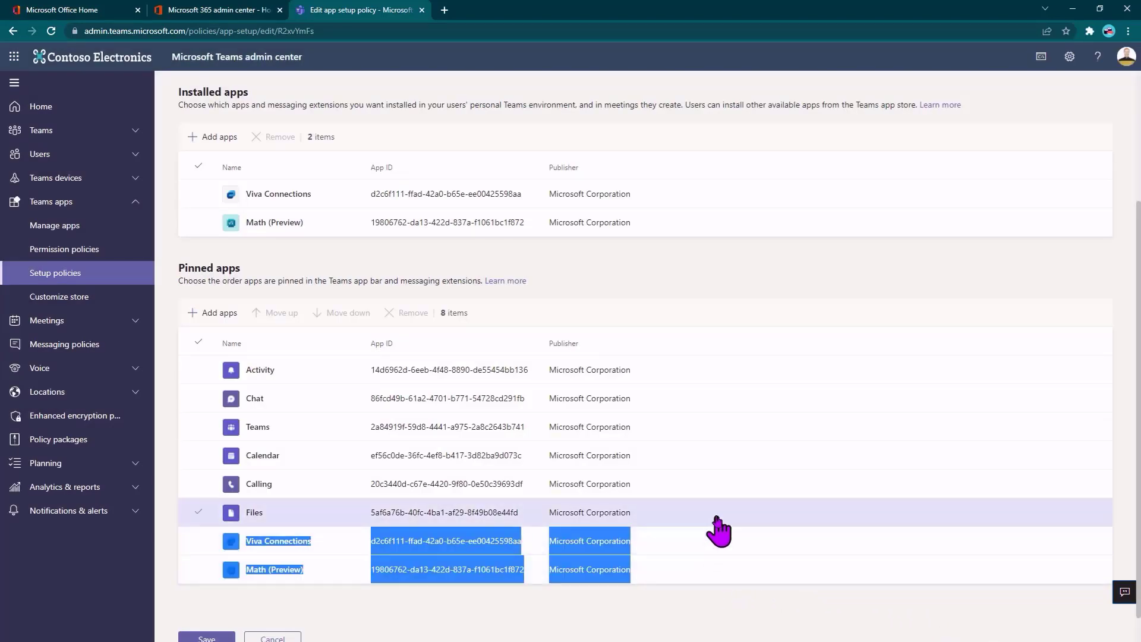
{"action": "left_click", "coordinate": [718, 573]}
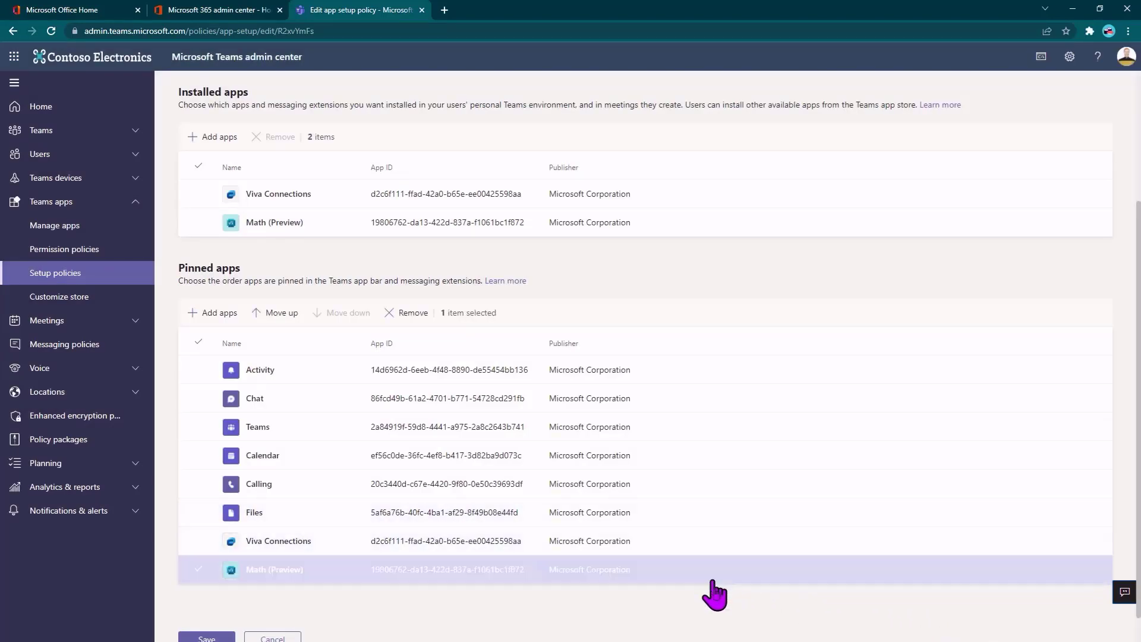
{"action": "left_click", "coordinate": [278, 313]}
{"action": "left_click", "coordinate": [278, 314]}
{"action": "left_click", "coordinate": [278, 313]}
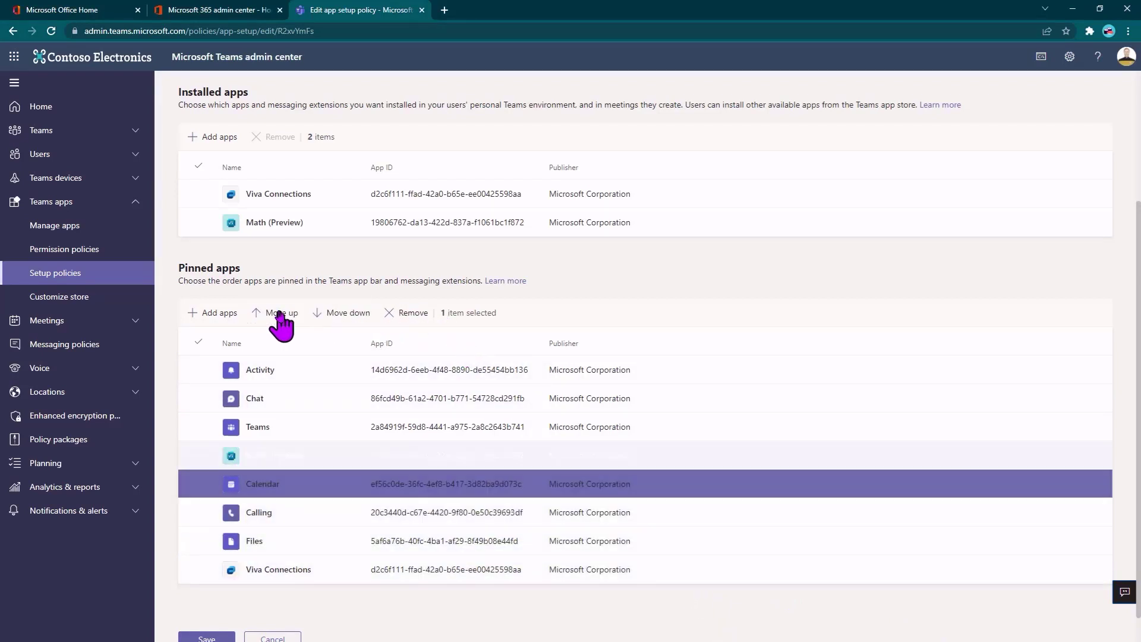
{"action": "left_click", "coordinate": [278, 313]}
{"action": "left_click", "coordinate": [278, 313]}
{"action": "left_click", "coordinate": [278, 313]}
{"action": "left_click", "coordinate": [278, 313]}
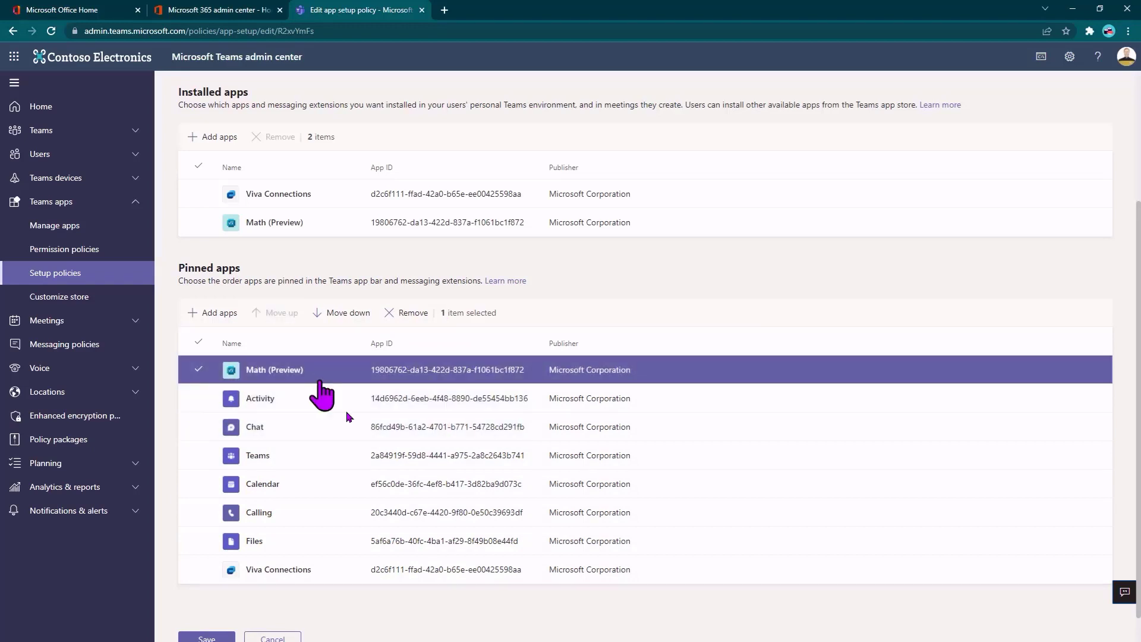
{"action": "left_click", "coordinate": [204, 639]}
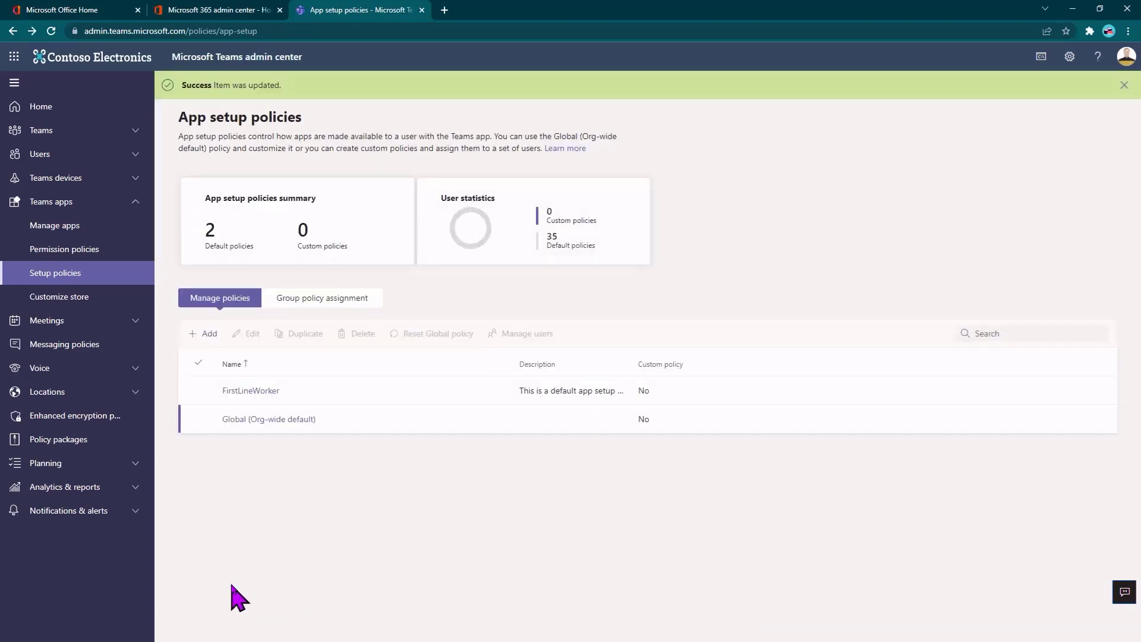
- Open the Teams app store customization settings to view the logo, logomark, background and text color options
{"action": "left_click", "coordinate": [81, 296]}
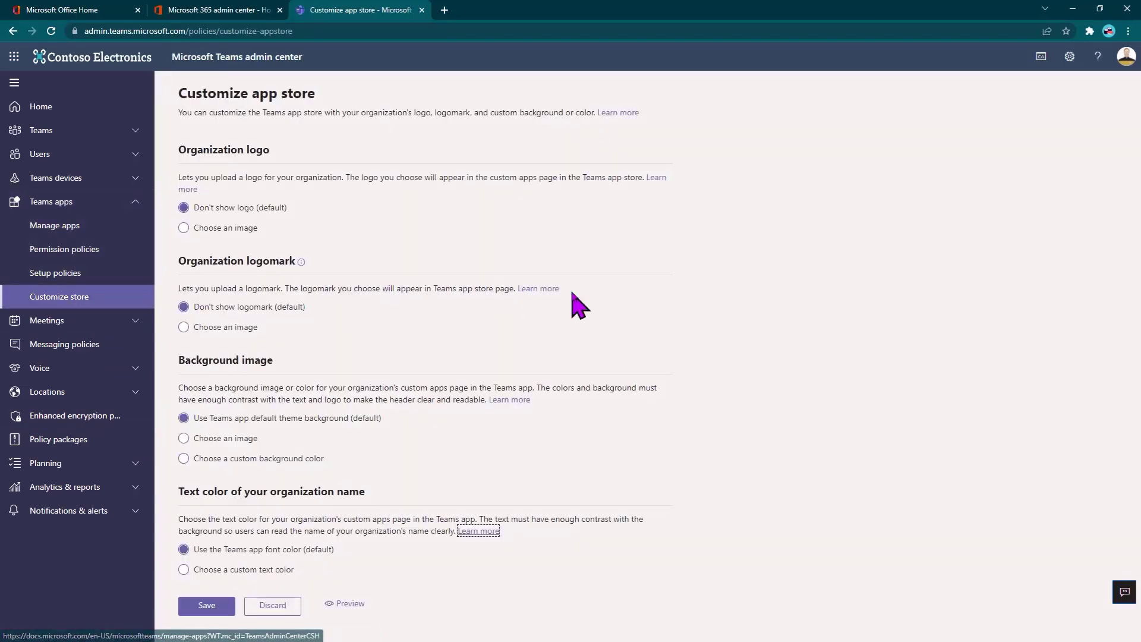